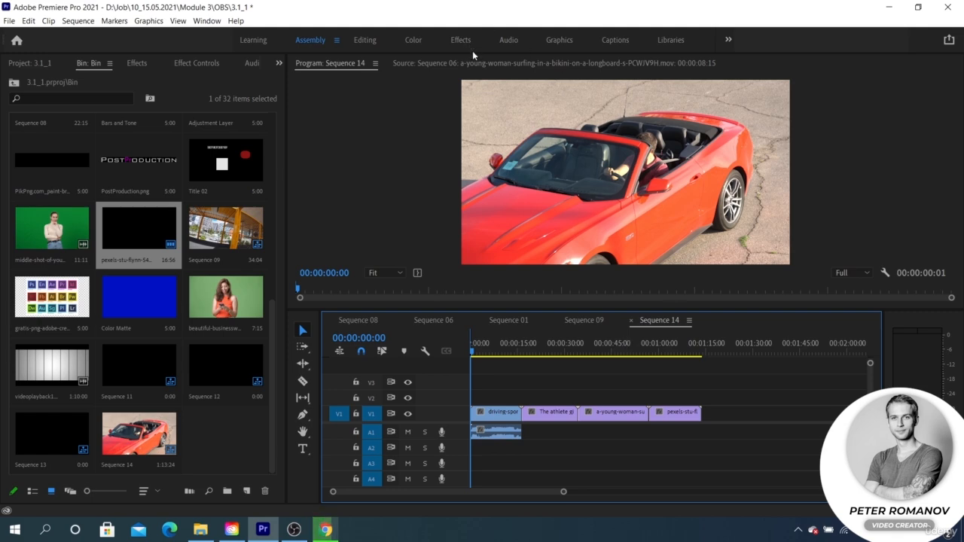
# Step: Switch to the Color workspace, enlarge the timeline area vertically, and activate the Lumetri Color controls
pyautogui.click(414, 40)
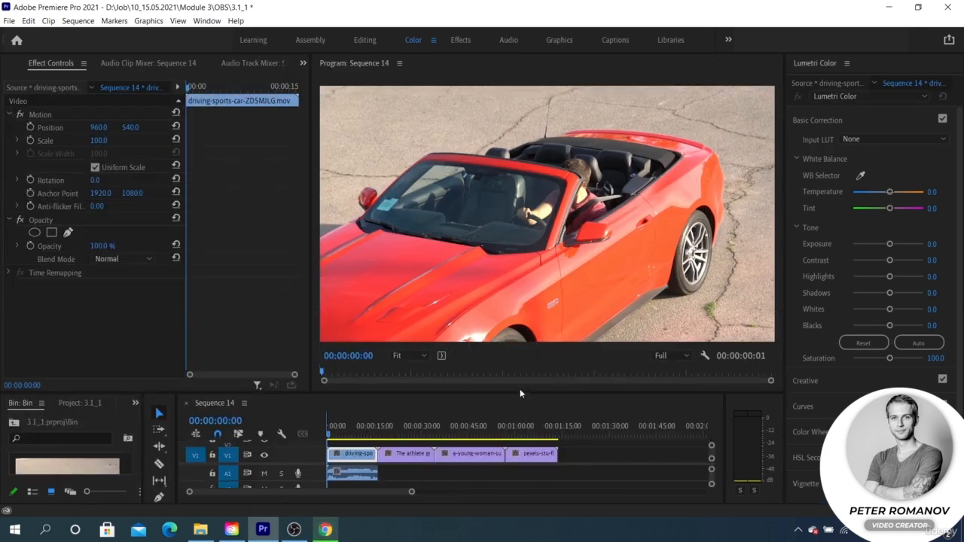
pyautogui.moveTo(519, 392); pyautogui.dragTo(520, 354)
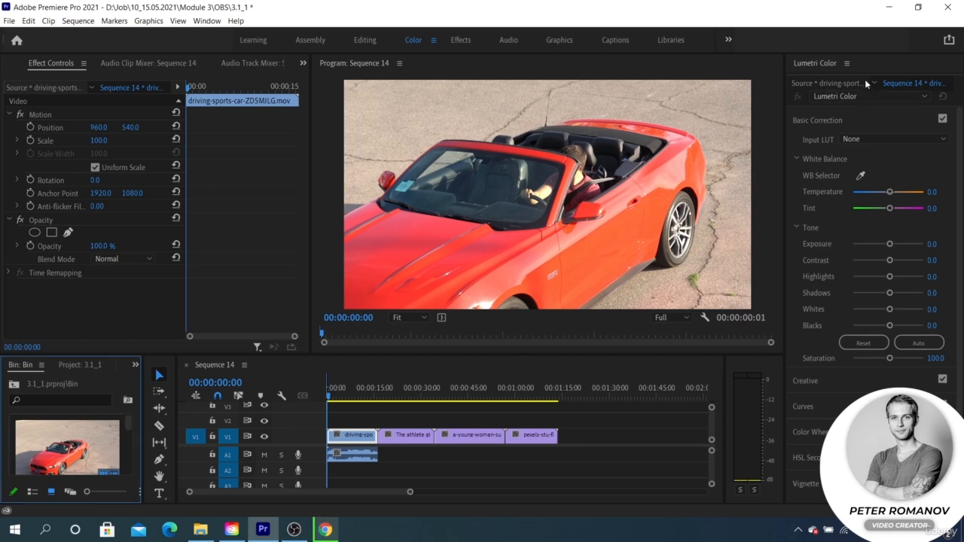
pyautogui.click(873, 68)
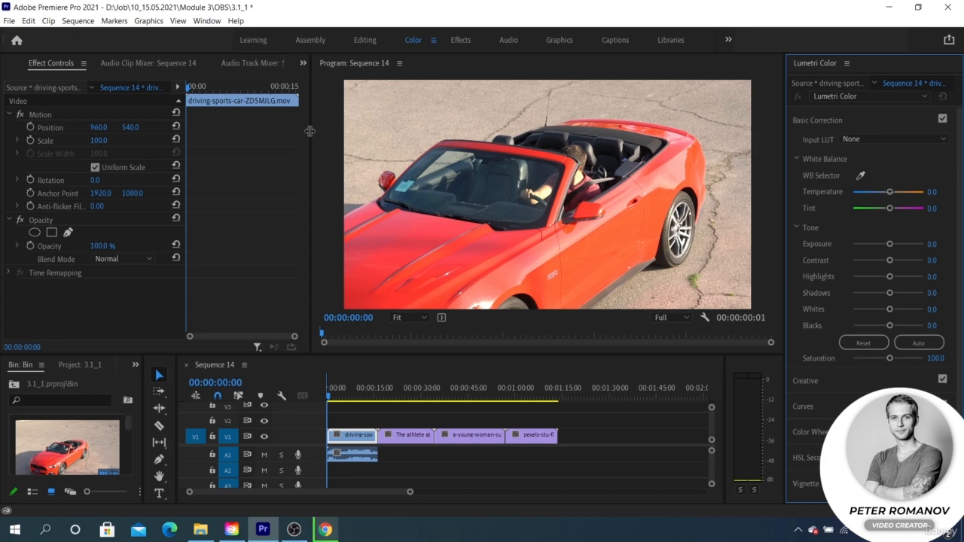
# Step: Compare the Selection Follows Playhead option between the Color and Assembly workspaces, and scrub across the Sequence 14 clips in each to check clip selection
pyautogui.click(76, 21)
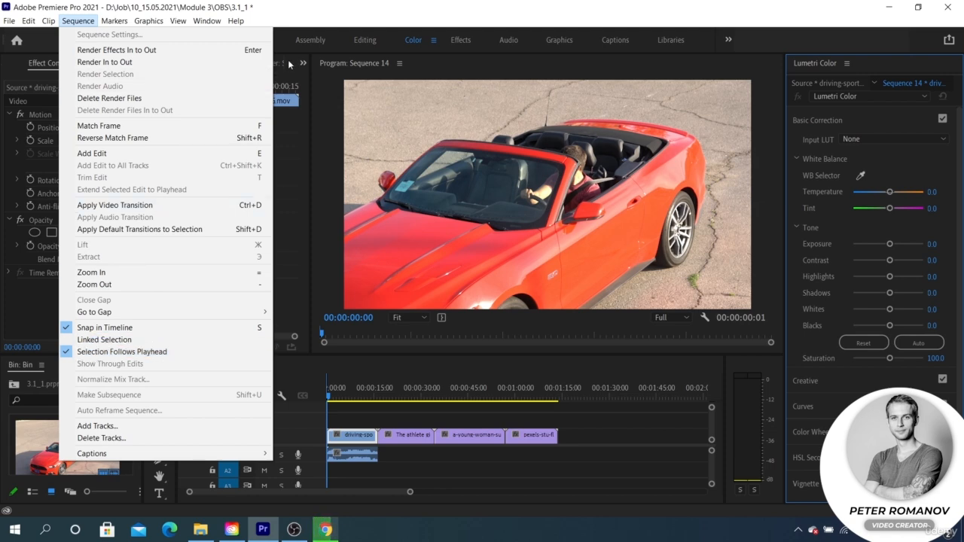
pyautogui.click(310, 41)
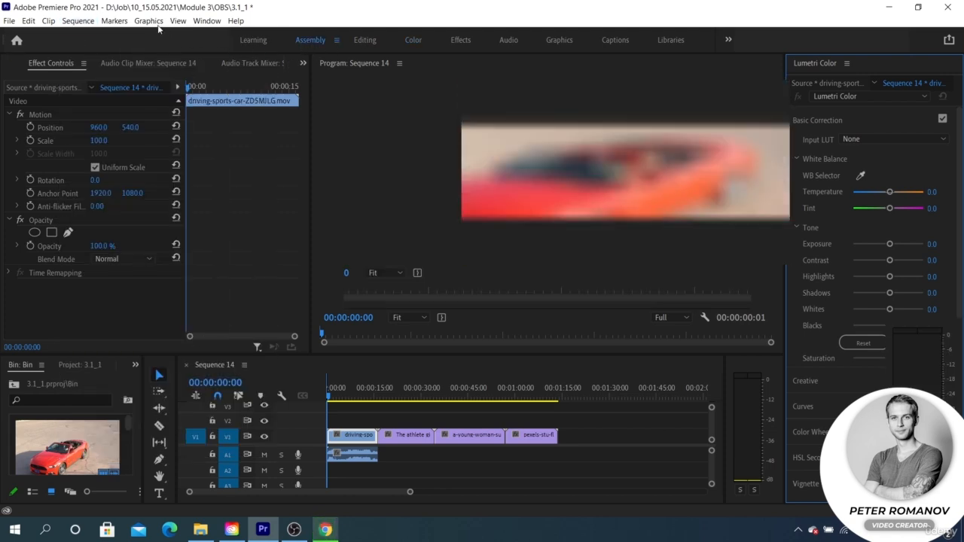
pyautogui.click(78, 20)
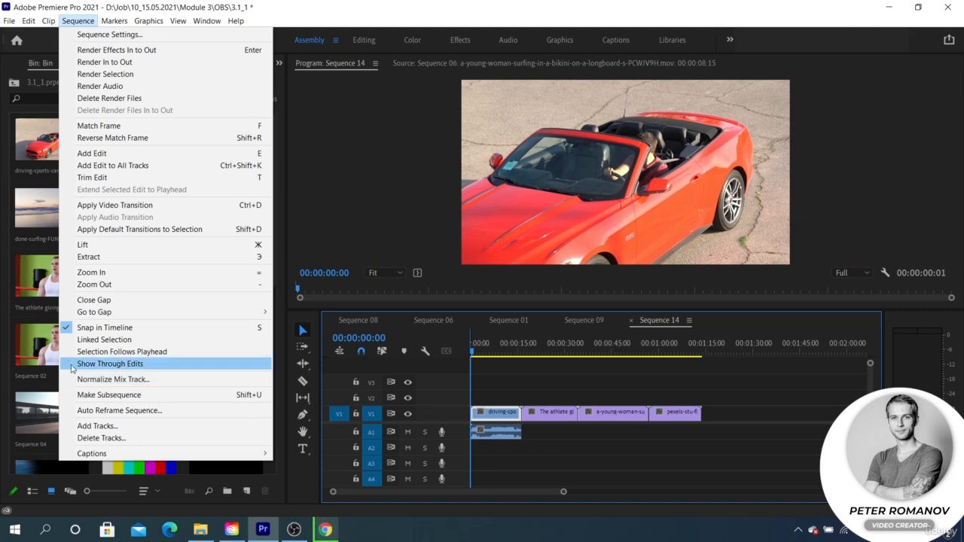
pyautogui.click(515, 345)
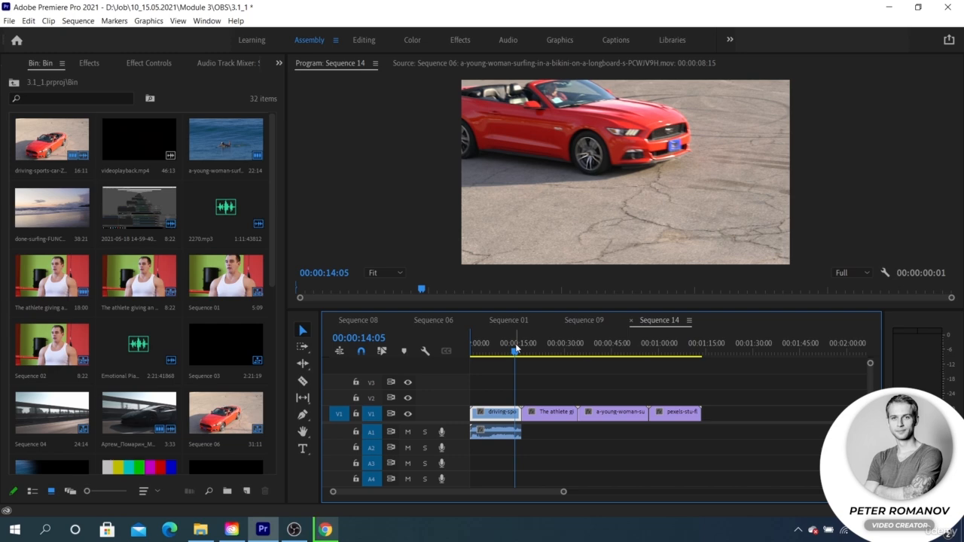
pyautogui.click(411, 40)
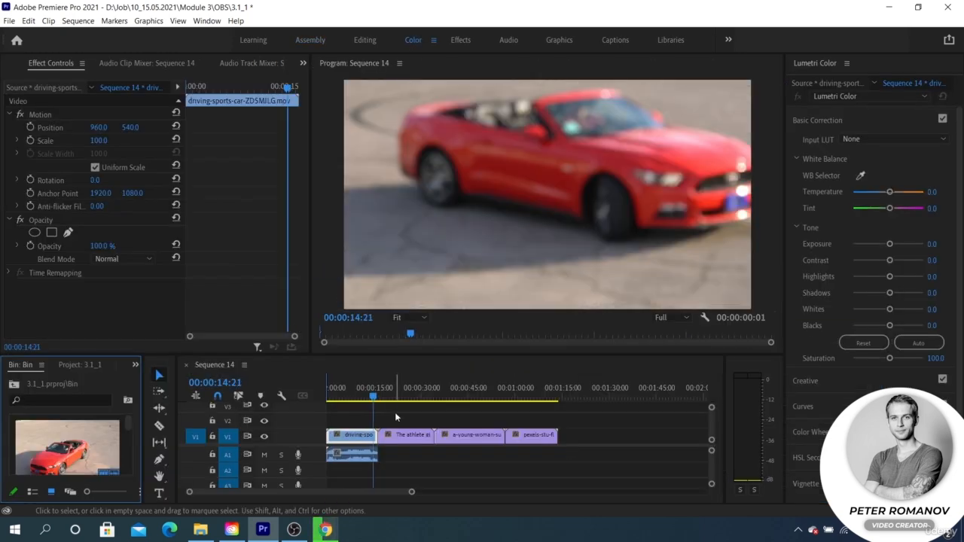
pyautogui.click(405, 394)
pyautogui.moveTo(405, 395); pyautogui.dragTo(458, 395)
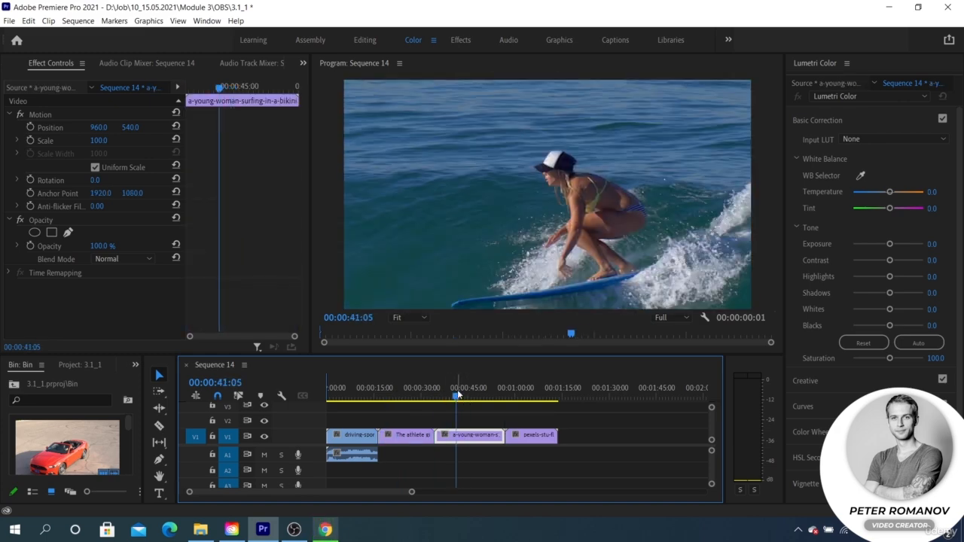
# Step: Scale all four video clips on track V1 to the frame size
pyautogui.moveTo(344, 413); pyautogui.dragTo(536, 444)
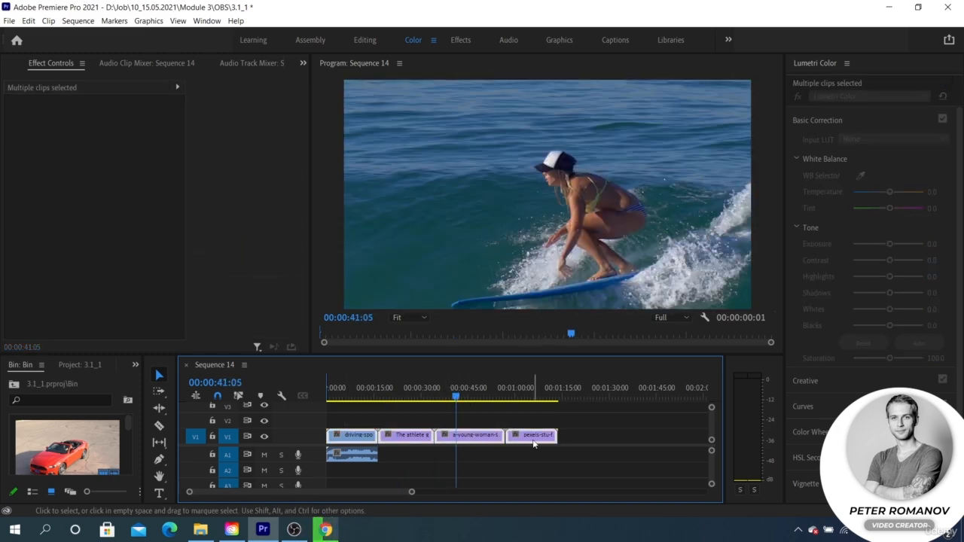
pyautogui.rightClick(535, 442)
pyautogui.click(583, 407)
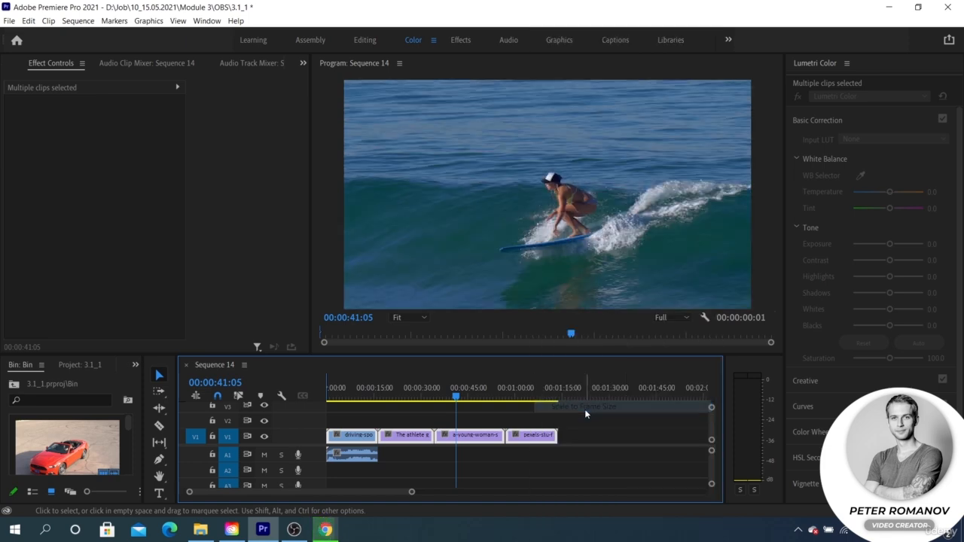
pyautogui.click(481, 421)
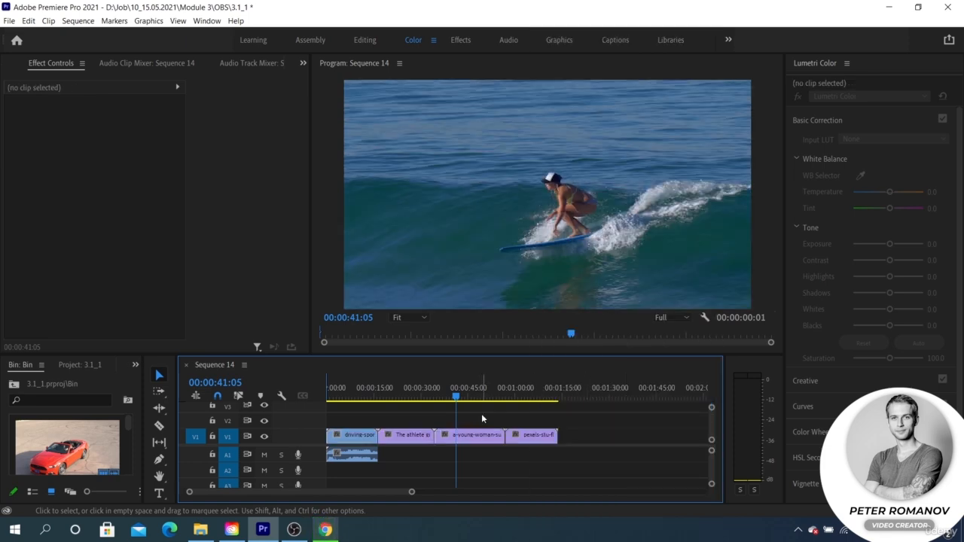
# Step: Apply the Lumetri Color effect from the Color Correction video effects to the driving-sports-car clip, with the playhead at 00:00:07:00
pyautogui.click(367, 437)
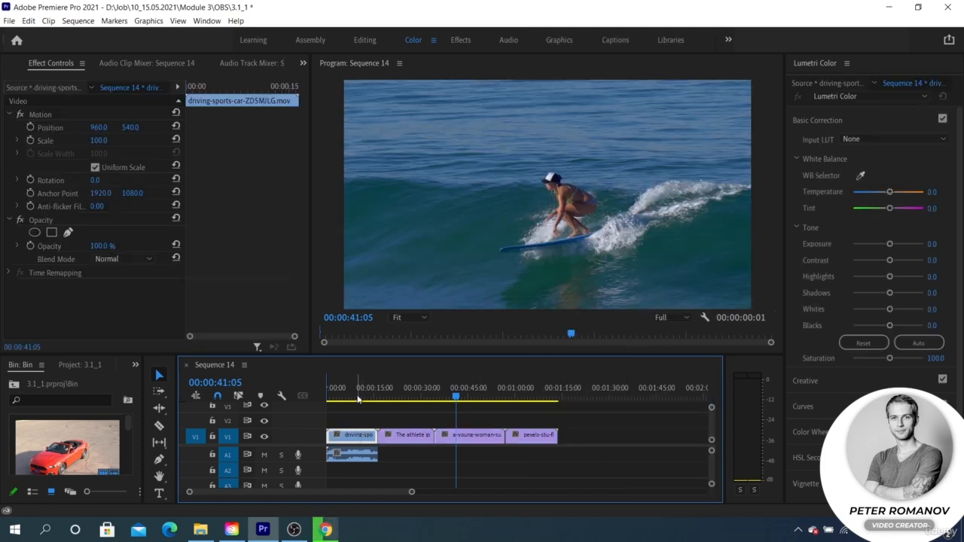
pyautogui.click(358, 397)
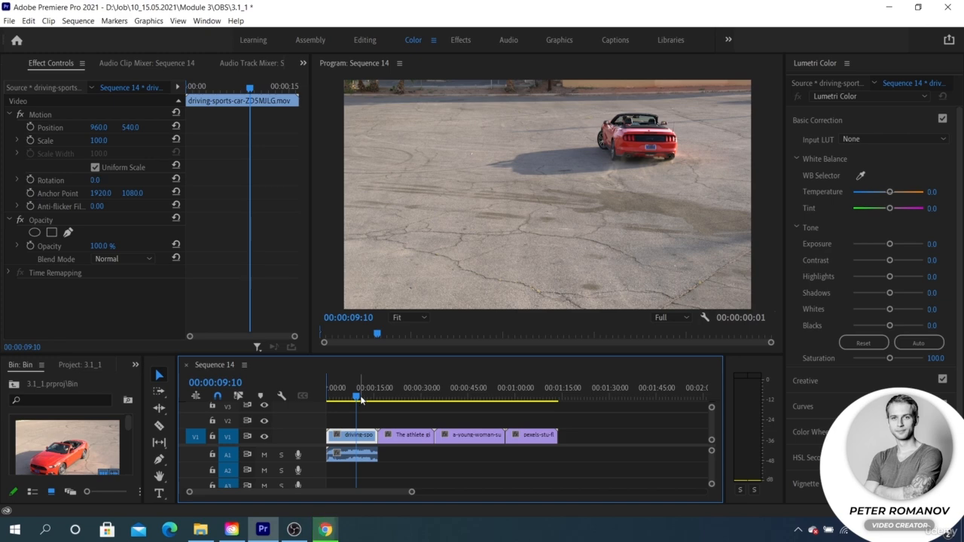
pyautogui.click(347, 397)
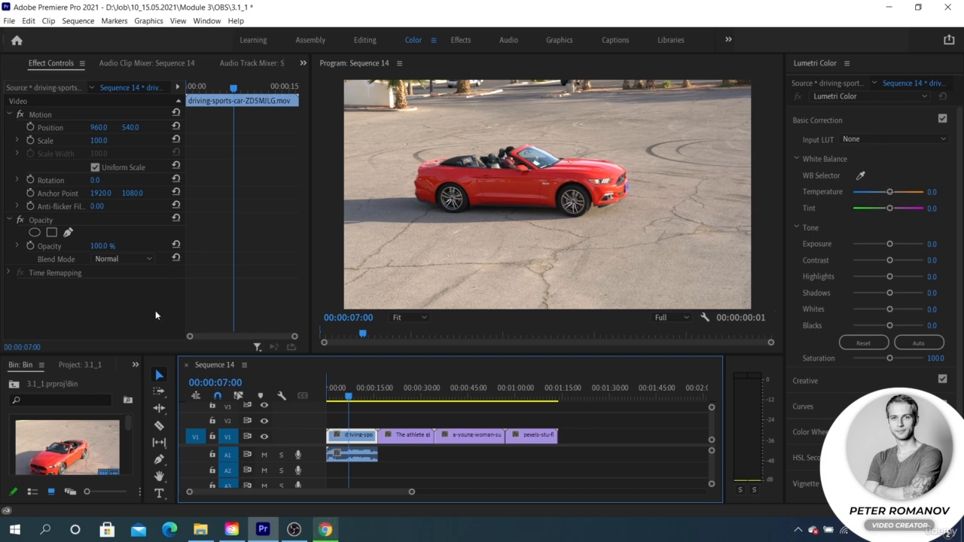
pyautogui.click(135, 367)
pyautogui.click(144, 441)
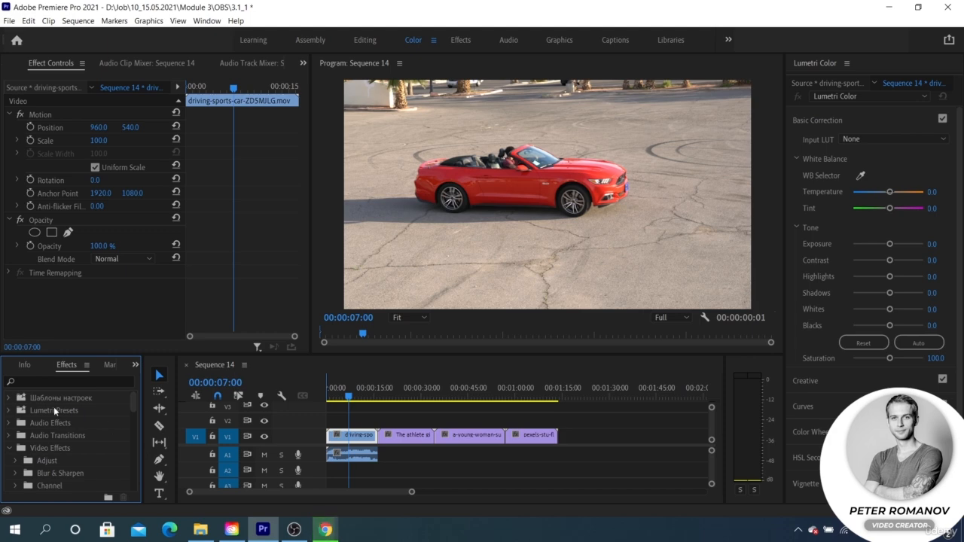
pyautogui.scroll(-2, 54, 410)
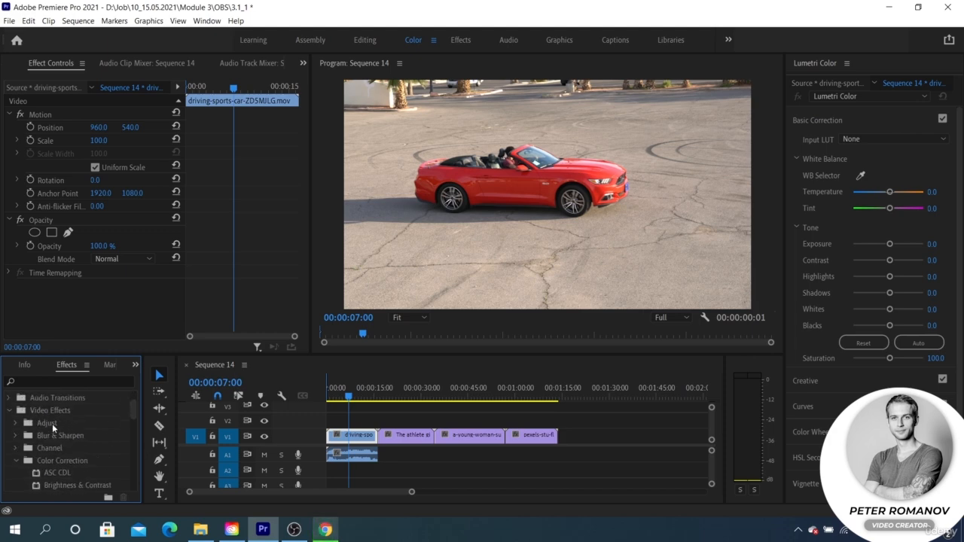
pyautogui.scroll(-3, 62, 461)
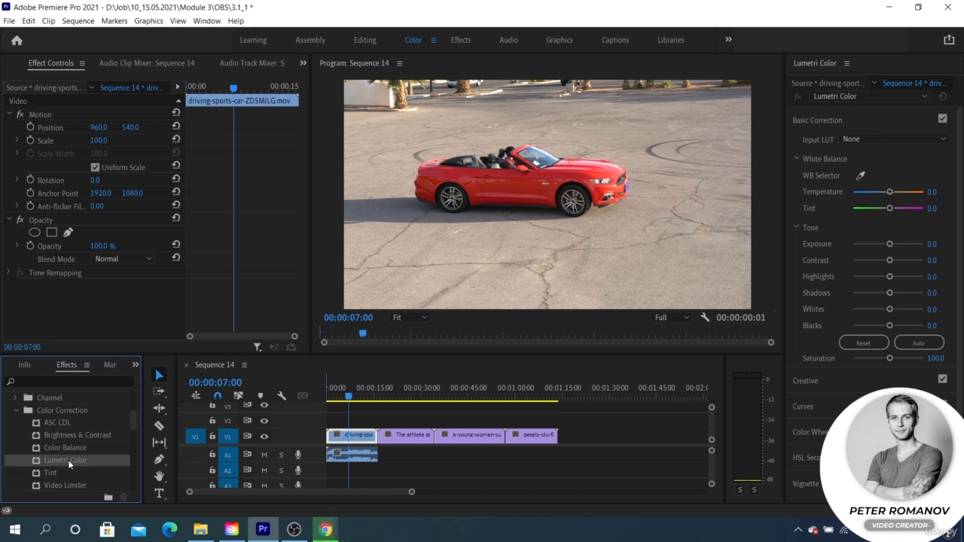
pyautogui.moveTo(68, 459); pyautogui.dragTo(96, 270)
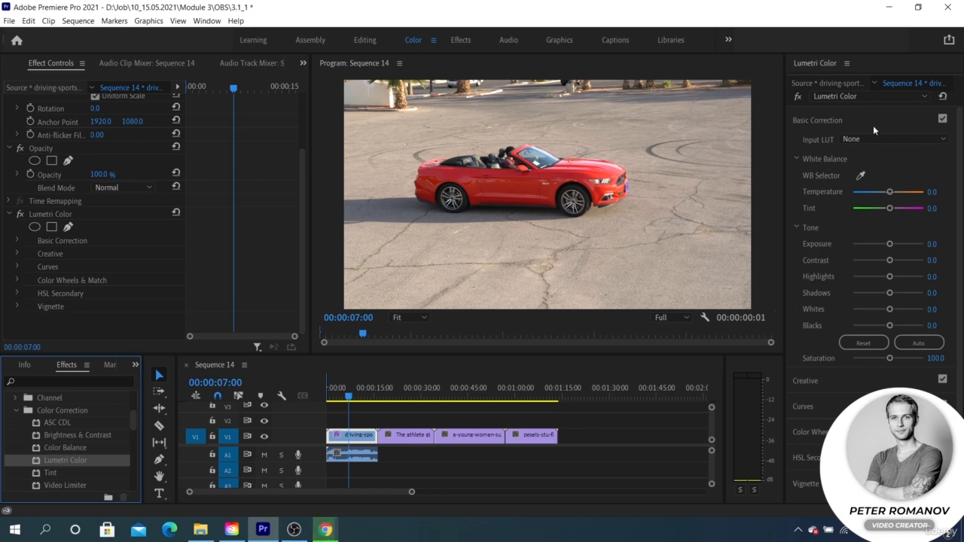
# Step: Examine the Basic Correction and Curves sections of Lumetri Color and compare the Basic Correction parameters with those in Effect Controls
pyautogui.click(807, 120)
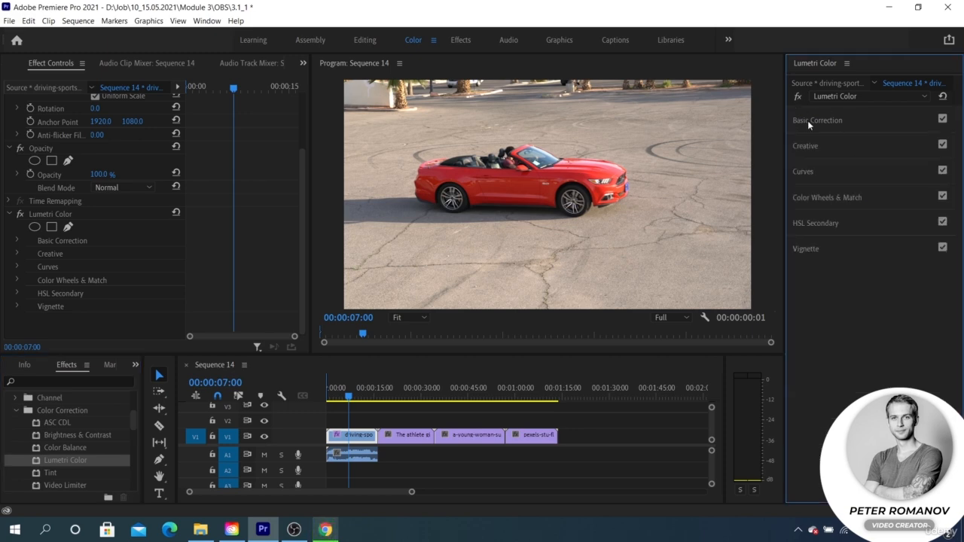
pyautogui.click(807, 121)
pyautogui.click(807, 120)
pyautogui.click(16, 242)
pyautogui.scroll(-5, 55, 255)
pyautogui.scroll(3, 55, 259)
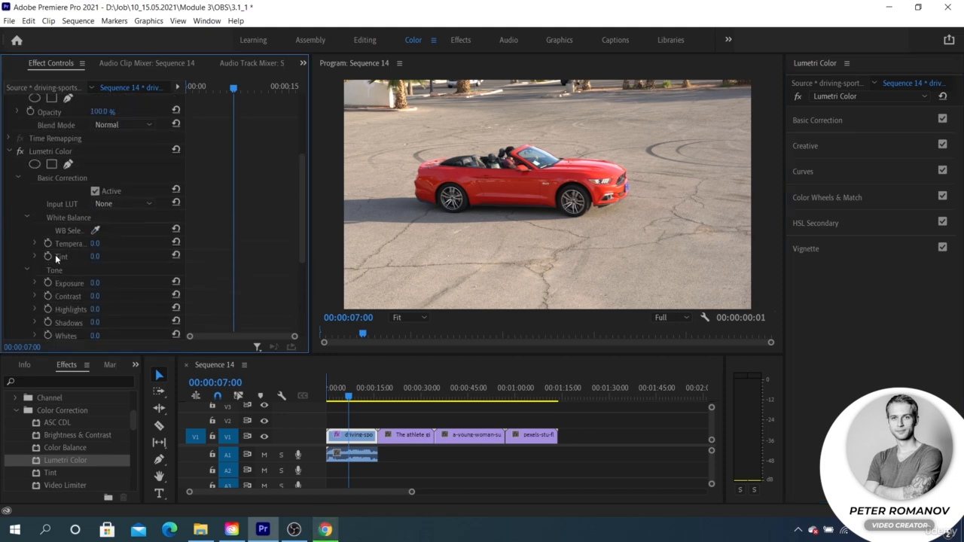
pyautogui.scroll(-3, 53, 248)
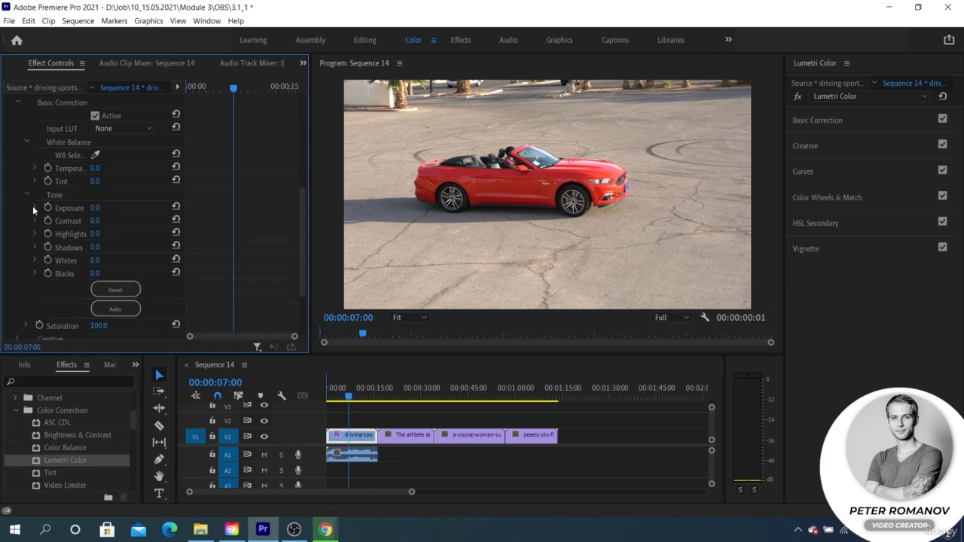
pyautogui.scroll(2, 33, 210)
pyautogui.click(17, 154)
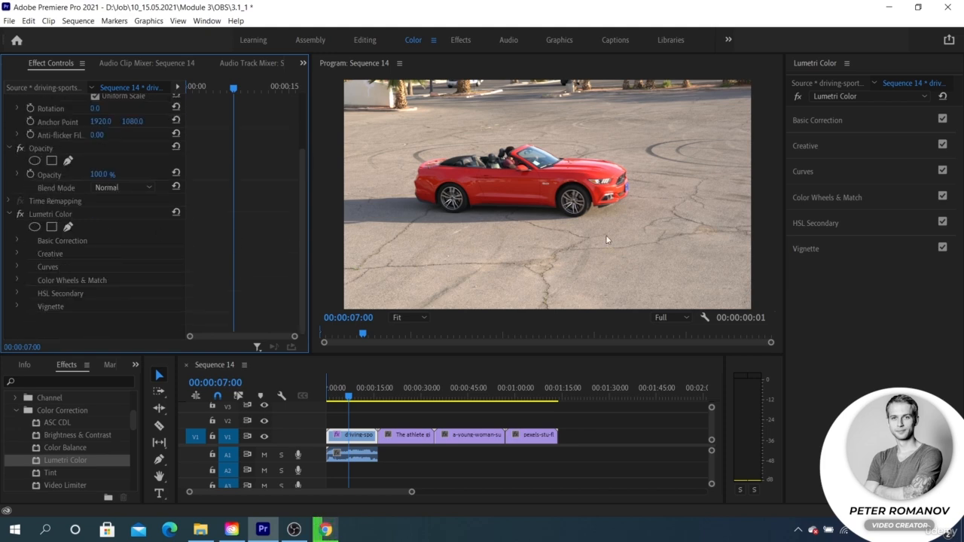
pyautogui.click(813, 174)
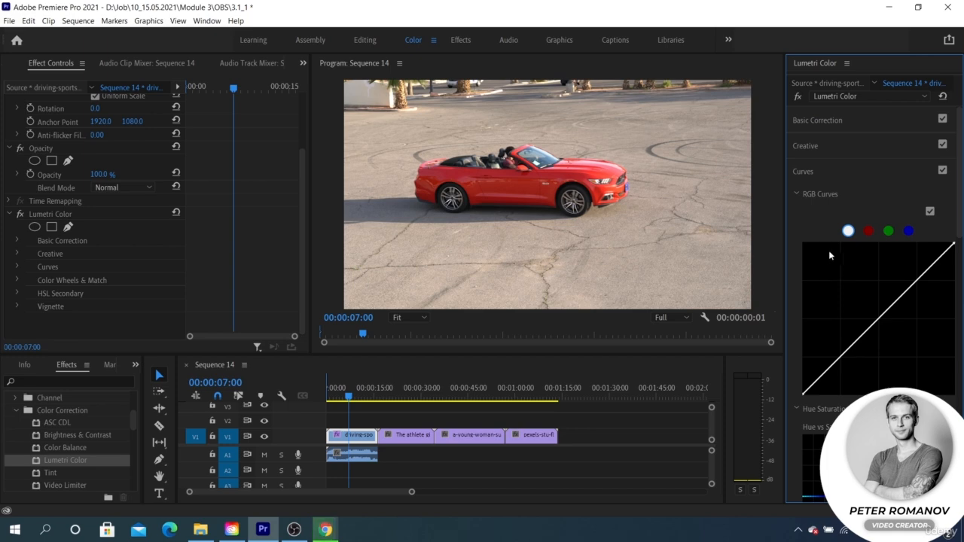
pyautogui.click(825, 175)
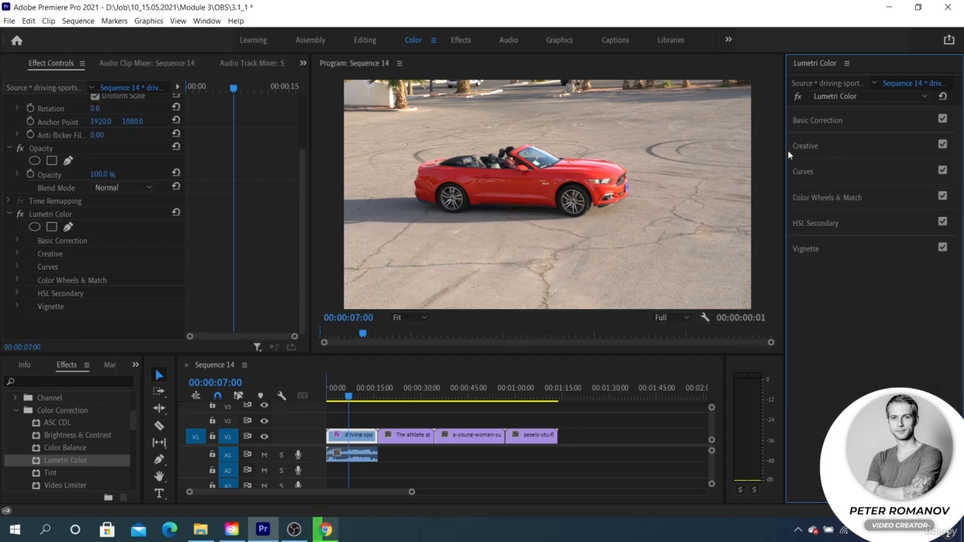
# Step: Remove the Lumetri Color effect from the driving-sports-car clip and mute audio track A1, with the playhead at 00:00:13:00
pyautogui.click(82, 212)
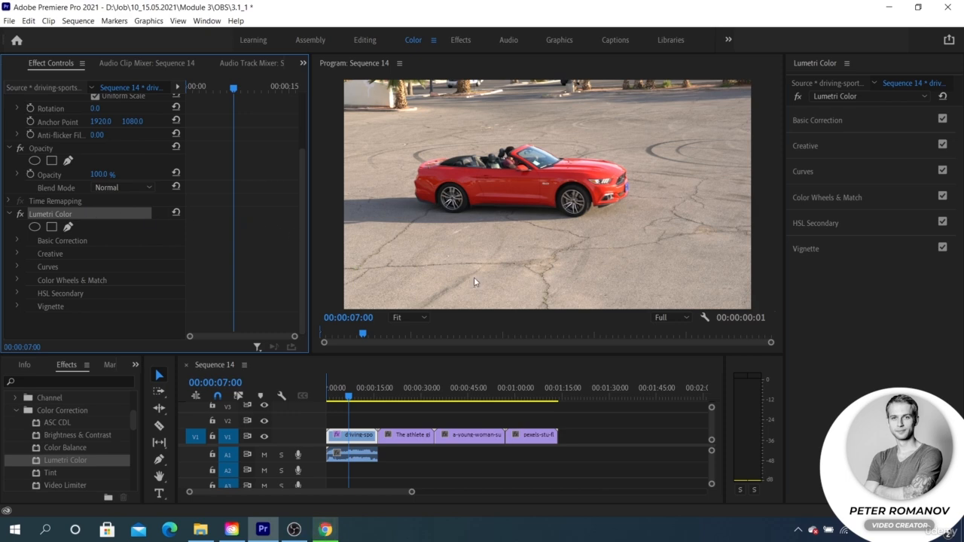
pyautogui.click(406, 434)
pyautogui.moveTo(366, 393)
pyautogui.mouseDown()
pyautogui.moveTo(391, 396)
pyautogui.moveTo(368, 395)
pyautogui.mouseUp()
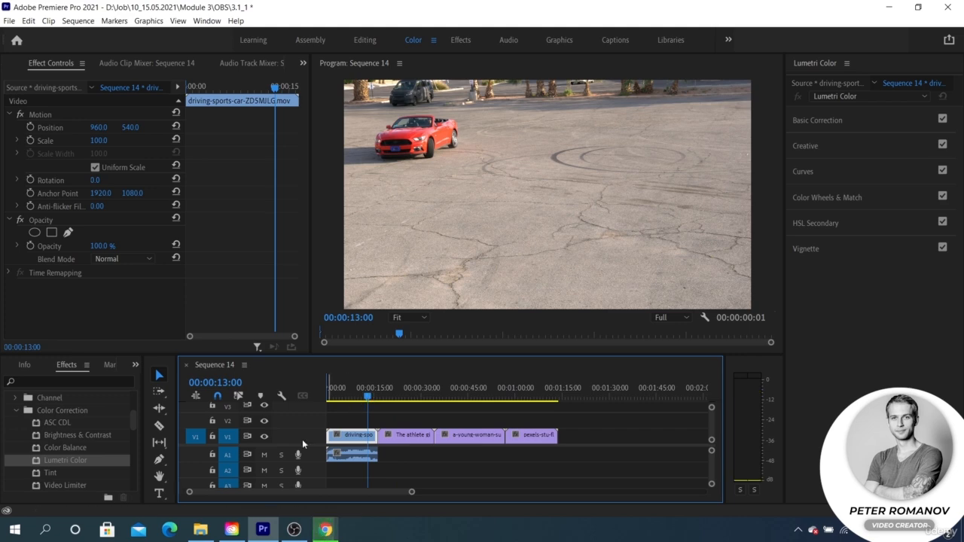
pyautogui.click(264, 455)
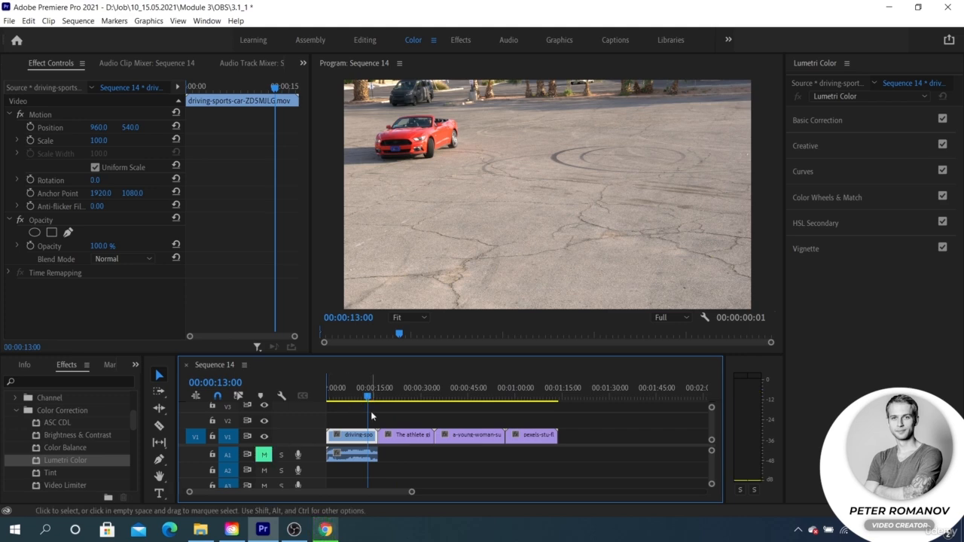
# Step: Set the driving-sports-car clip's white balance Temperature to -0.9 and Tint to 45.1 in Lumetri's Basic Correction
pyautogui.click(832, 127)
pyautogui.click(832, 122)
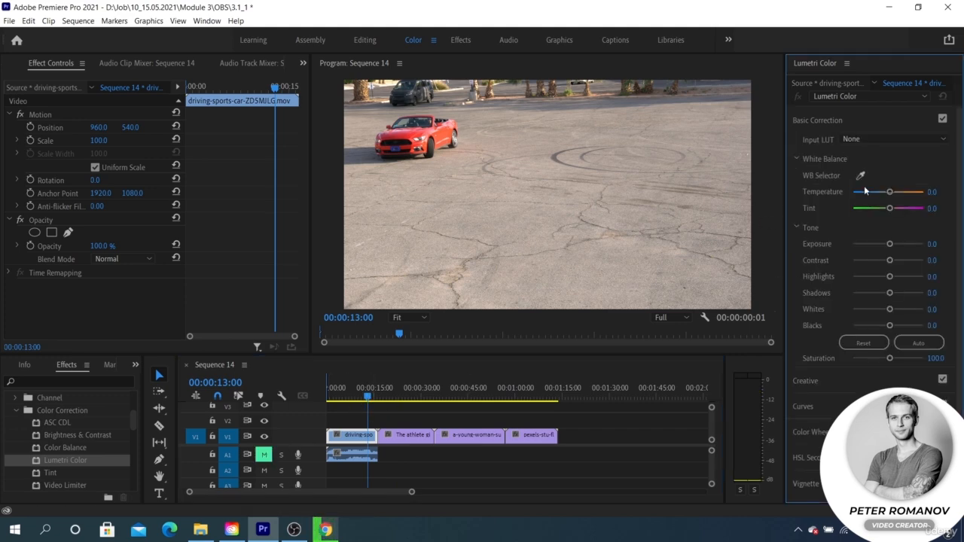
pyautogui.moveTo(892, 193)
pyautogui.mouseDown()
pyautogui.moveTo(842, 189)
pyautogui.moveTo(887, 193)
pyautogui.mouseUp()
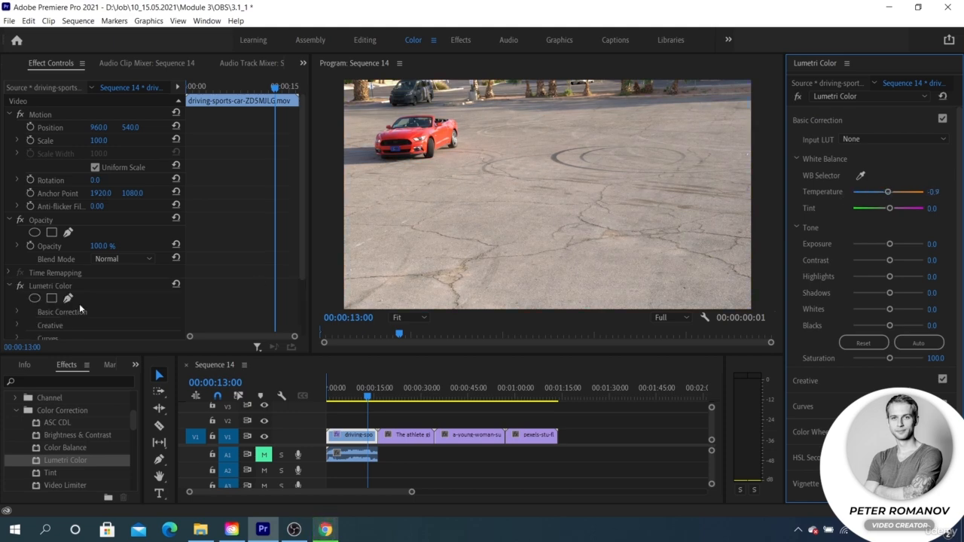
pyautogui.scroll(-2, 79, 304)
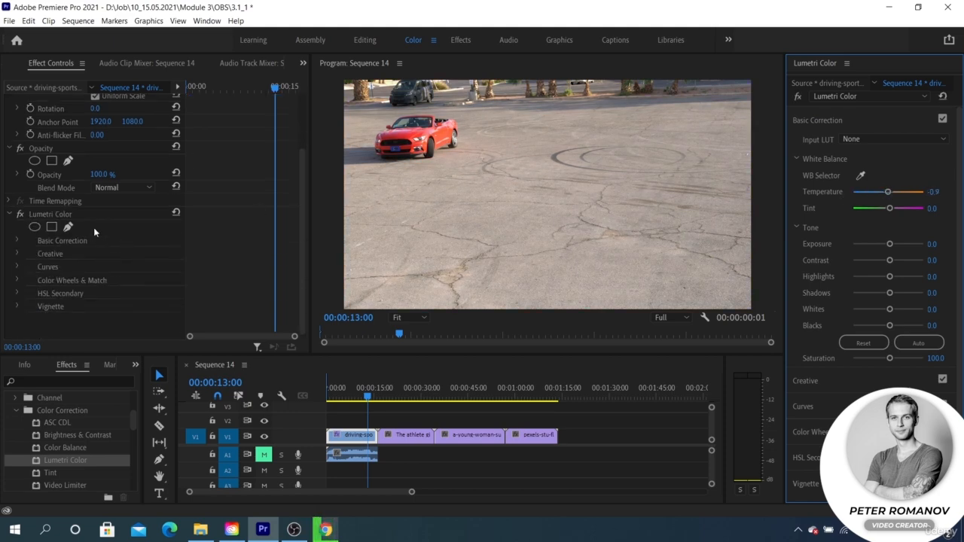
pyautogui.click(99, 213)
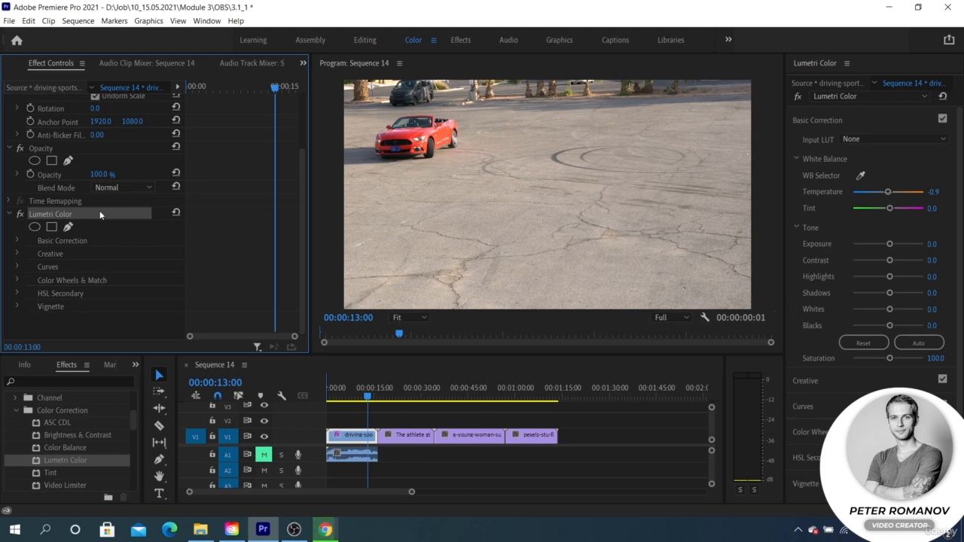
pyautogui.moveTo(889, 208); pyautogui.dragTo(903, 210)
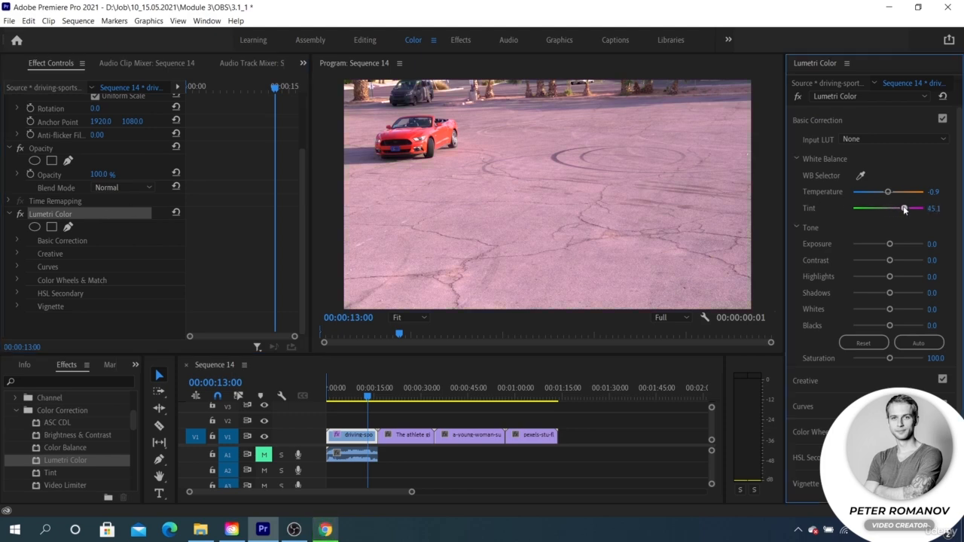
# Step: Undo the temperature and tint adjustments on the driving-sports-car clip, along with the Lumetri Color effect they added
pyautogui.hotkey('ctrl', 'z')
pyautogui.hotkey('ctrl', 'z')
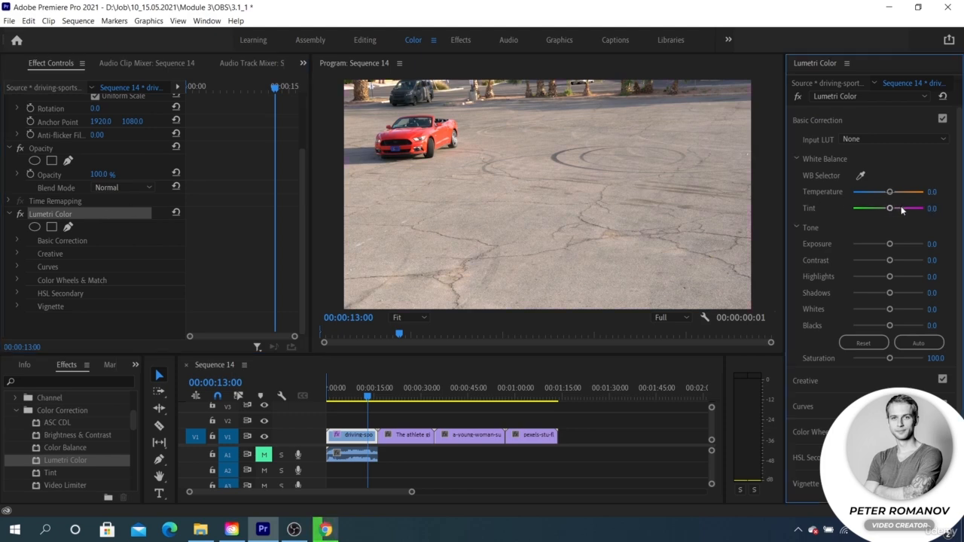
pyautogui.hotkey('ctrl', 'z')
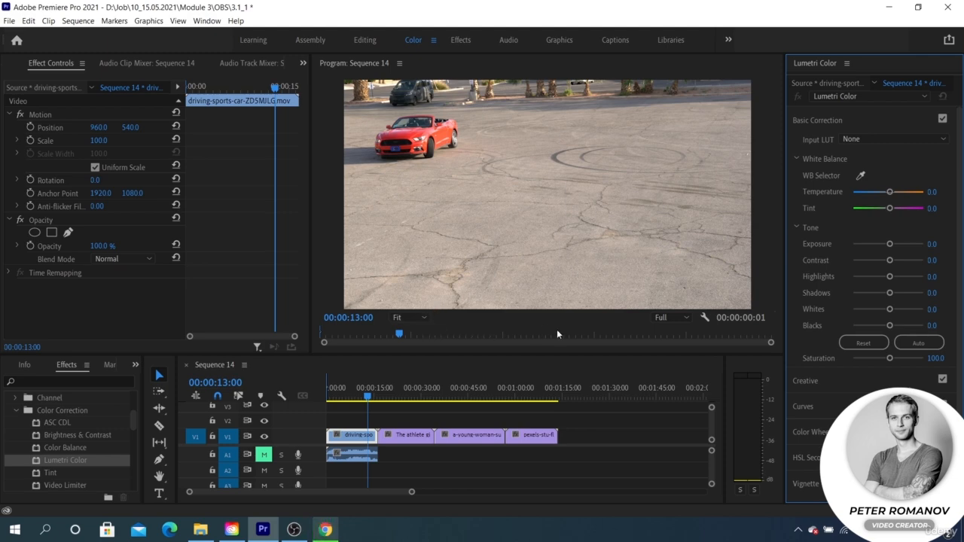
# Step: Bring up the Lumetri Scopes for the current frame and widen their display beside the program monitor
pyautogui.click(243, 63)
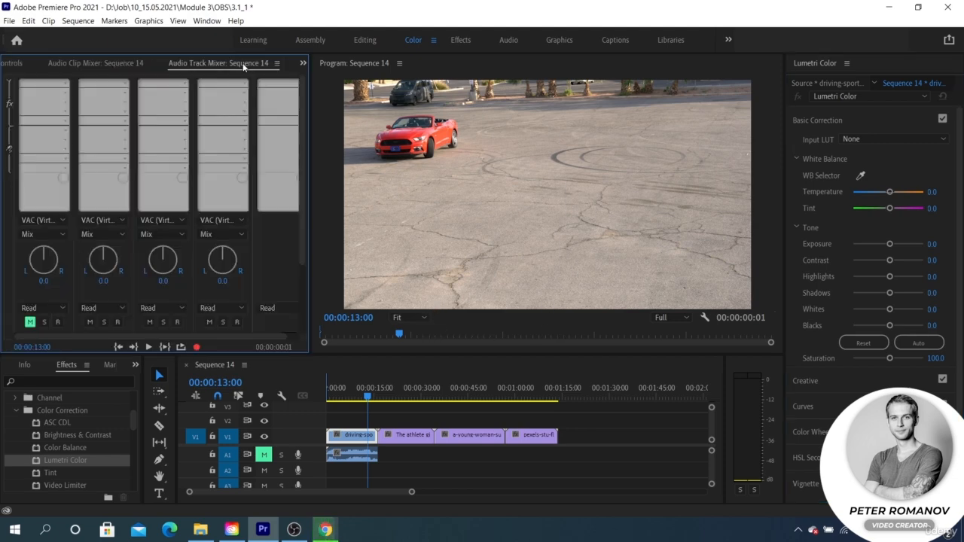
pyautogui.click(302, 63)
pyautogui.click(315, 91)
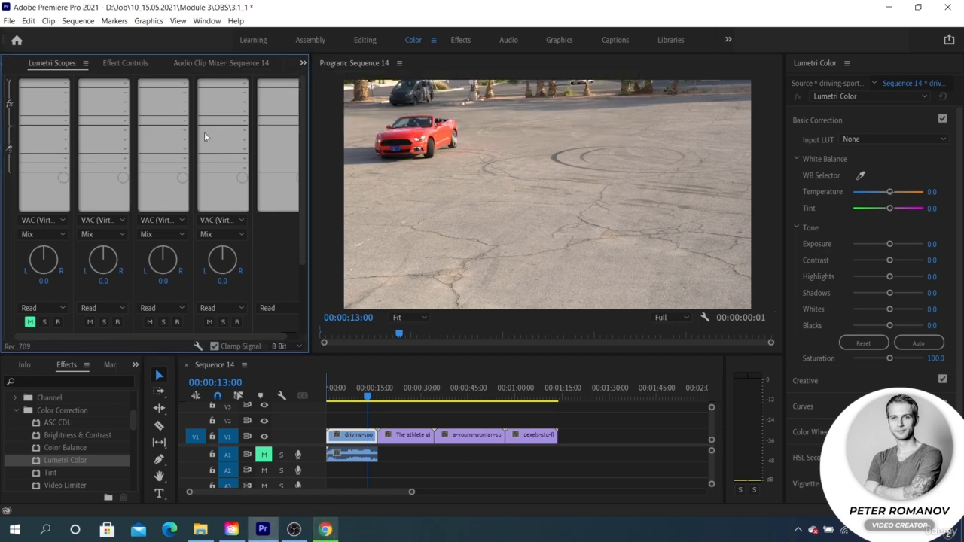
pyautogui.click(302, 62)
pyautogui.click(331, 91)
pyautogui.moveTo(305, 180); pyautogui.dragTo(374, 184)
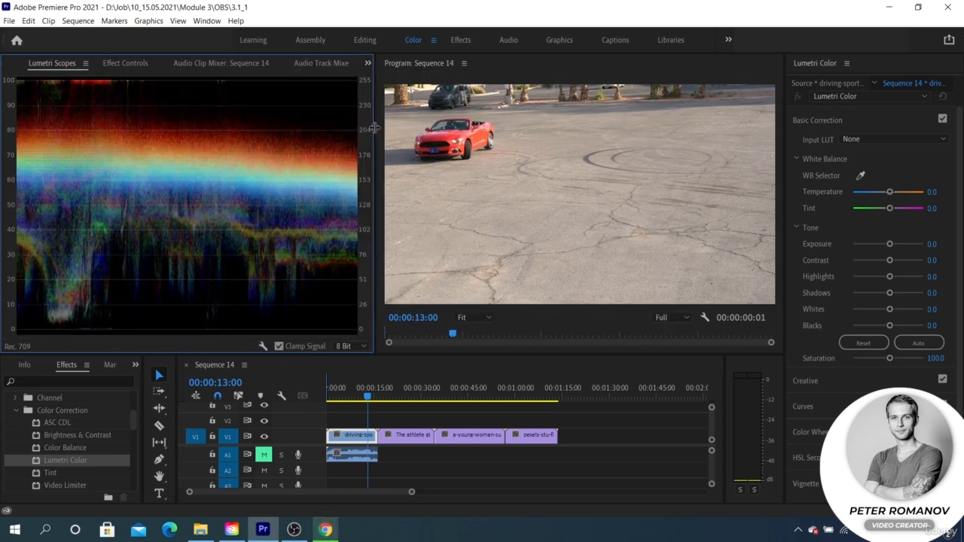
# Step: Add the Vectorscope HLS, Vectorscope YUV, Histogram and Parade (RGB) scopes alongside the Waveform (RGB)
pyautogui.rightClick(192, 207)
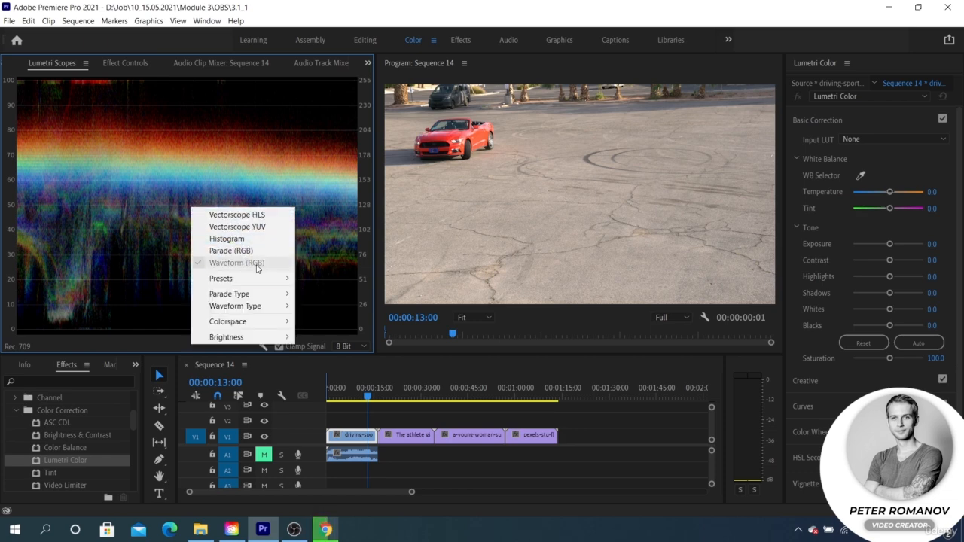
pyautogui.click(237, 226)
pyautogui.rightClick(235, 218)
pyautogui.click(254, 238)
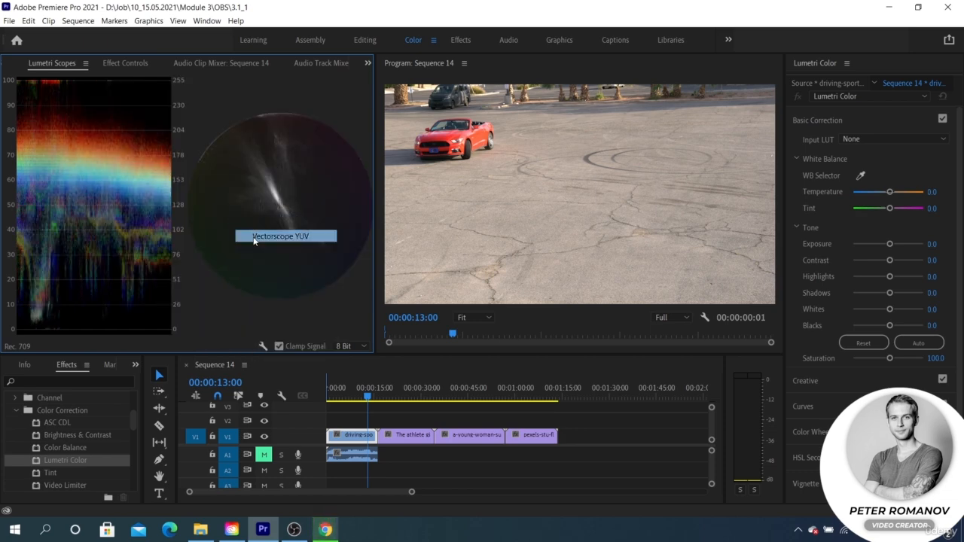
pyautogui.rightClick(254, 237)
pyautogui.click(254, 257)
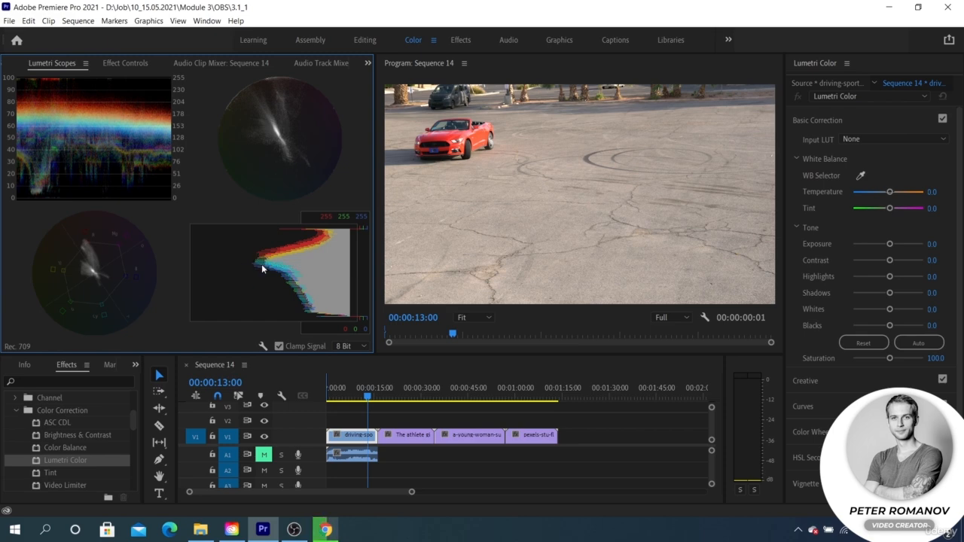
pyautogui.rightClick(262, 268)
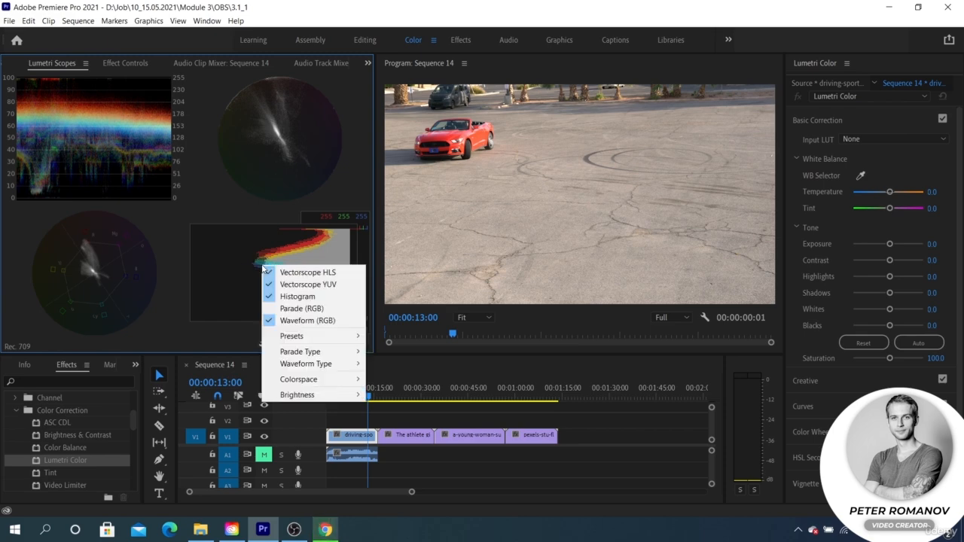
pyautogui.click(284, 308)
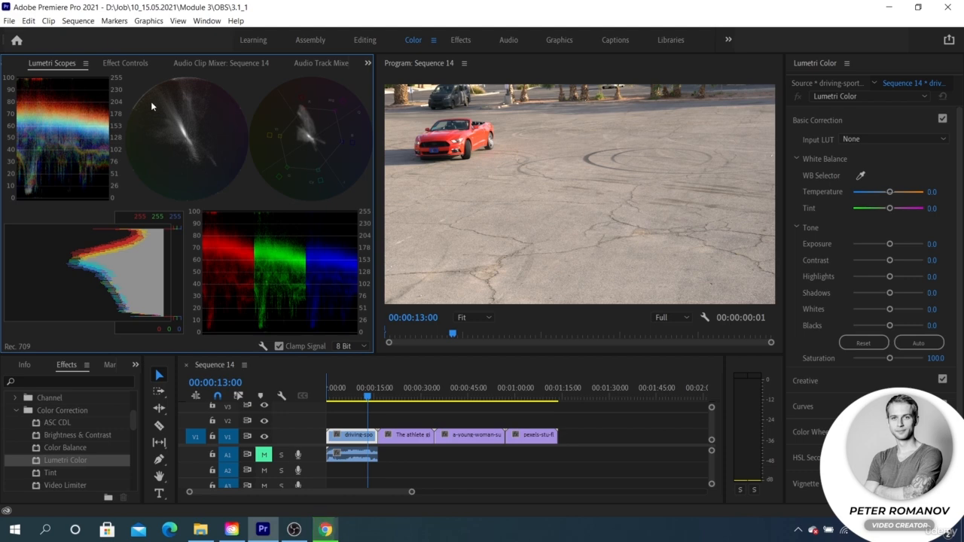
# Step: Hide the Vectorscope HLS, Vectorscope YUV and Histogram, keeping only Waveform and Parade, and save the project
pyautogui.rightClick(186, 127)
pyautogui.click(207, 135)
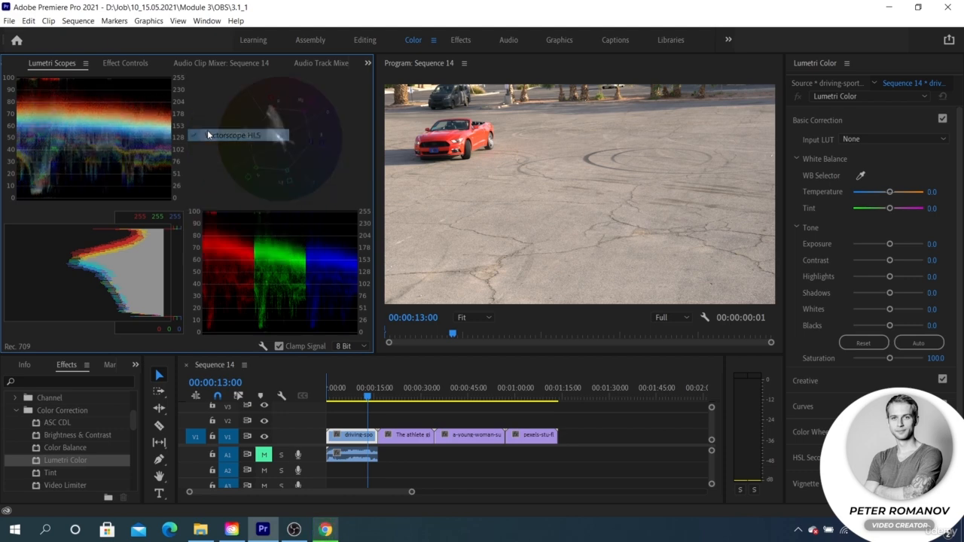
pyautogui.rightClick(205, 135)
pyautogui.click(226, 152)
pyautogui.rightClick(202, 128)
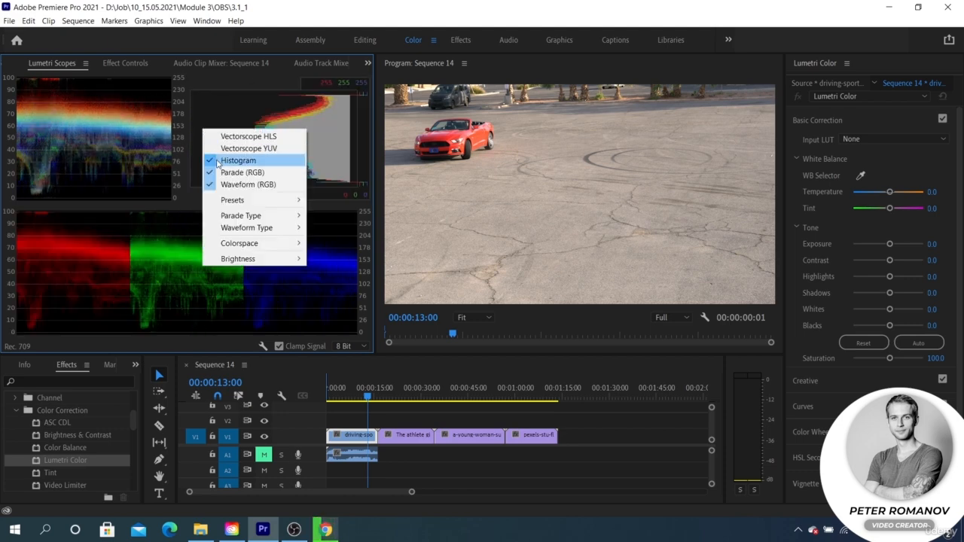
pyautogui.click(226, 162)
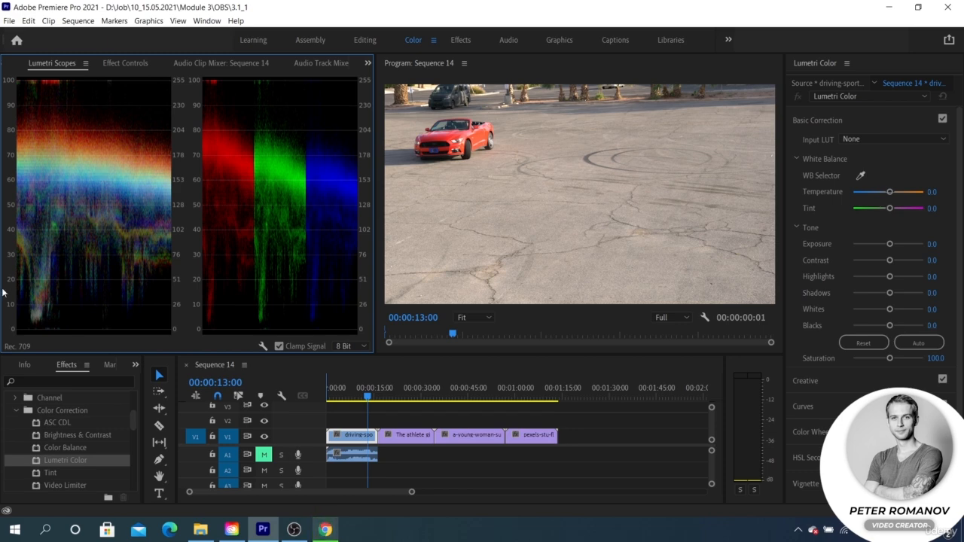
pyautogui.hotkey('ctrl', 's')
pyautogui.rightClick(79, 189)
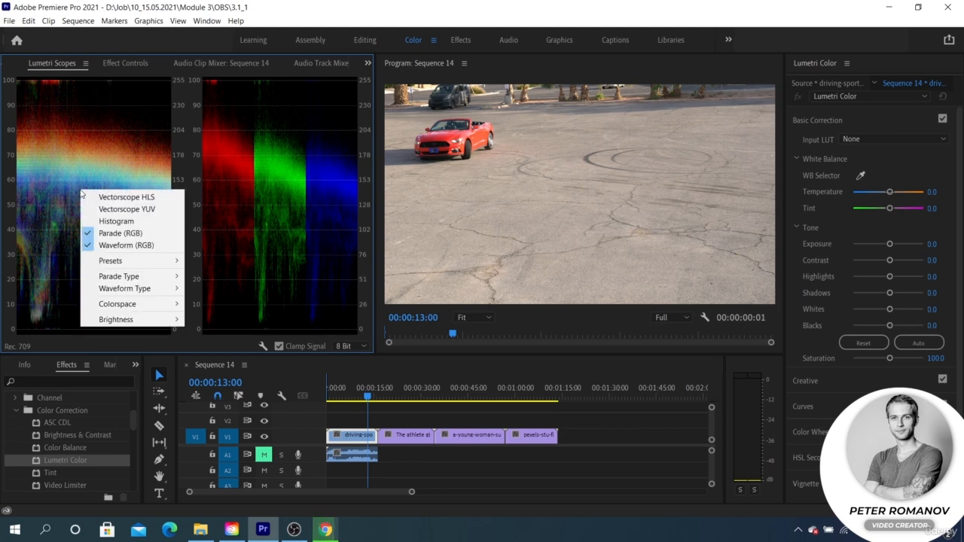
pyautogui.click(54, 159)
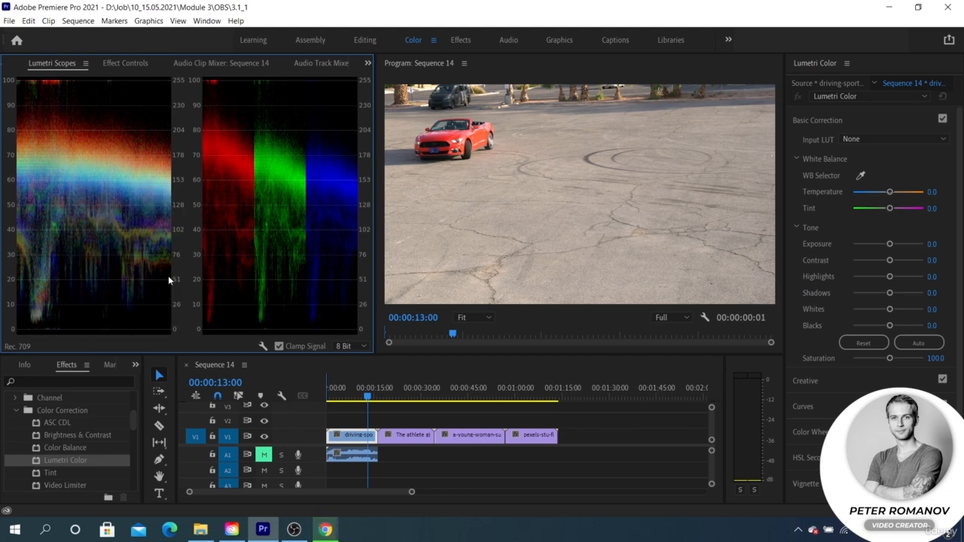
# Step: Apply the Ramp effect to the driving-sports-car clip and test Temperature at -48.7, reset it, and test Tint at -46.9
pyautogui.doubleClick(62, 470)
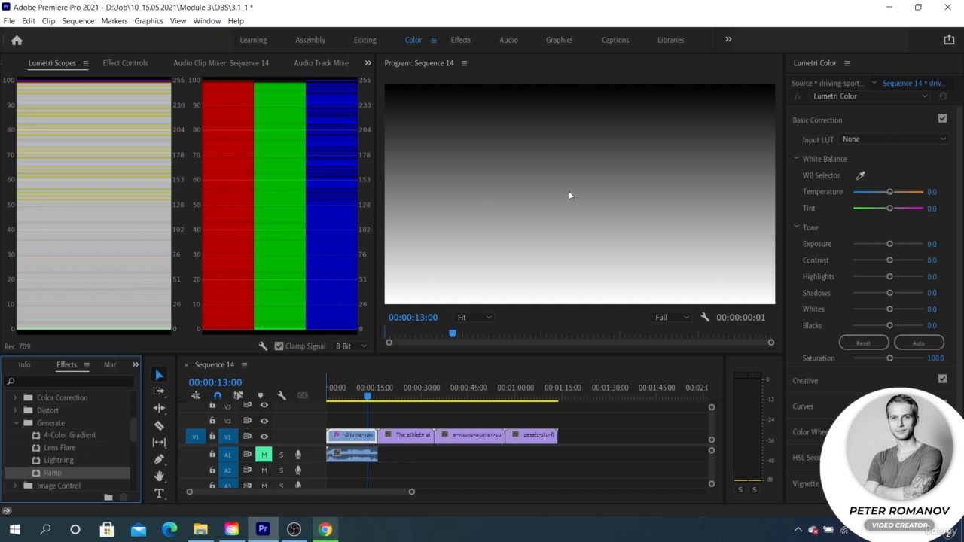
pyautogui.moveTo(890, 191); pyautogui.dragTo(882, 194)
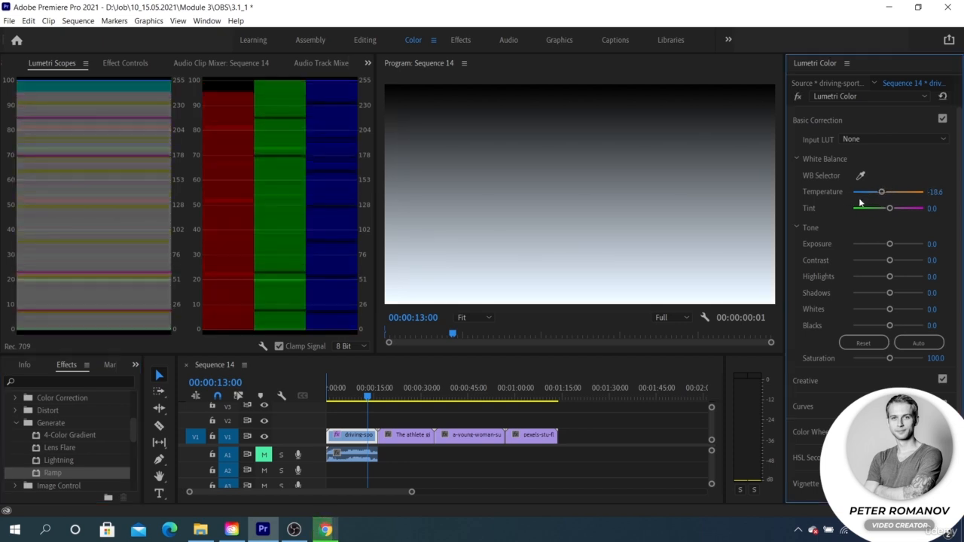
pyautogui.moveTo(880, 192); pyautogui.dragTo(871, 193)
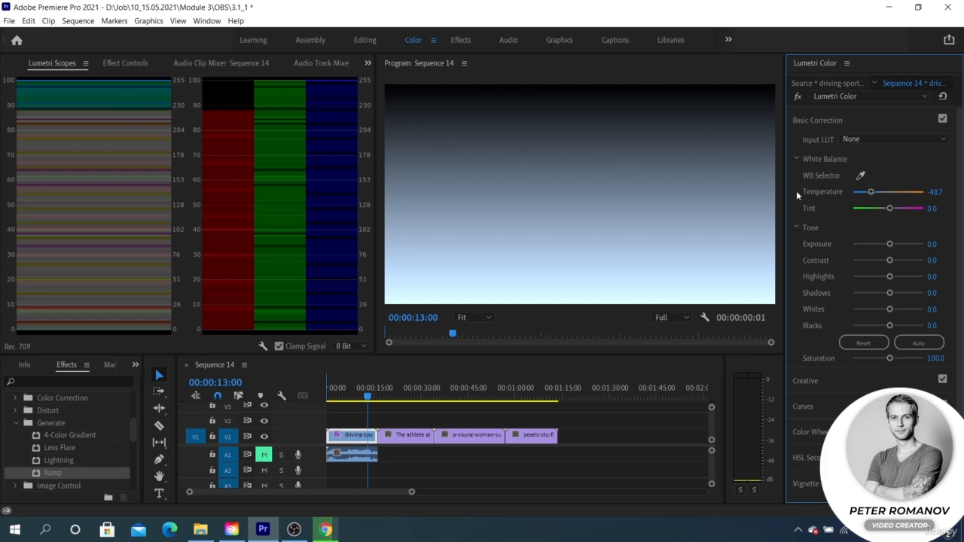
pyautogui.doubleClick(866, 192)
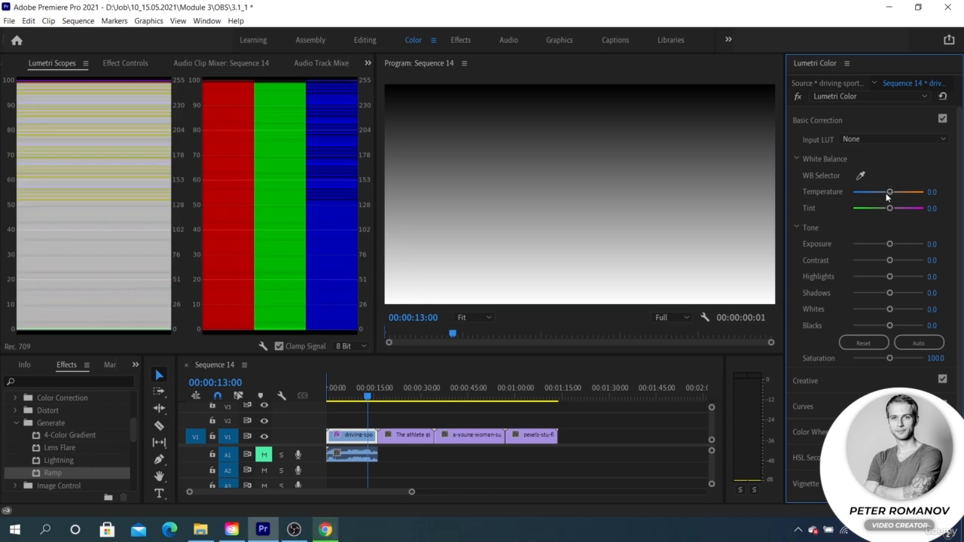
pyautogui.moveTo(889, 208); pyautogui.dragTo(870, 208)
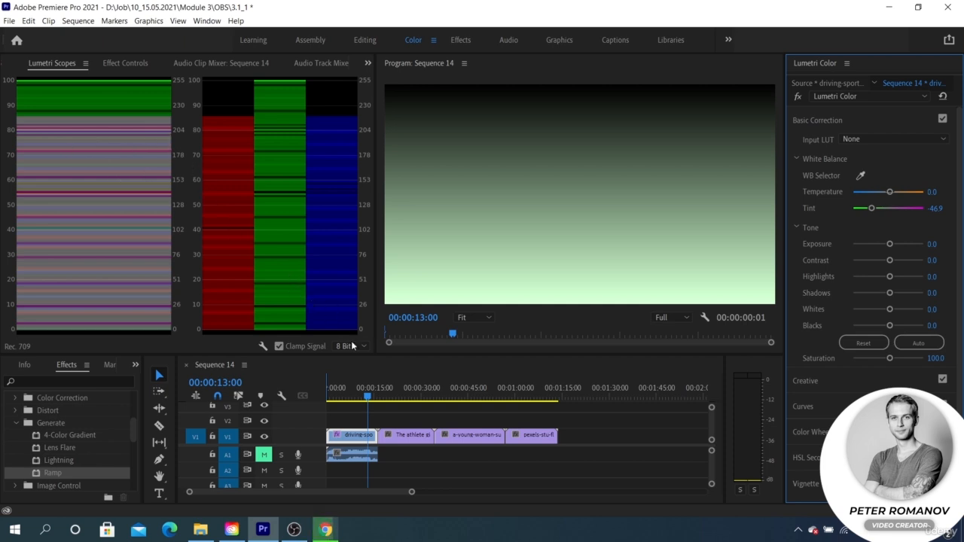
# Step: Check the scopes on the athlete clip at 00:00:27:05 and return to the driving-sports-car clip at 00:00:09:10
pyautogui.click(413, 394)
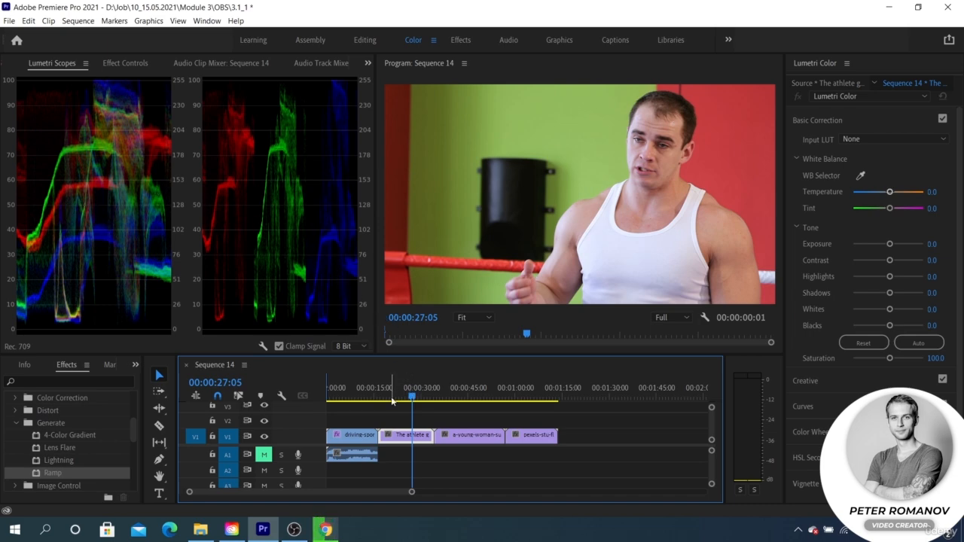
pyautogui.click(359, 435)
pyautogui.click(358, 397)
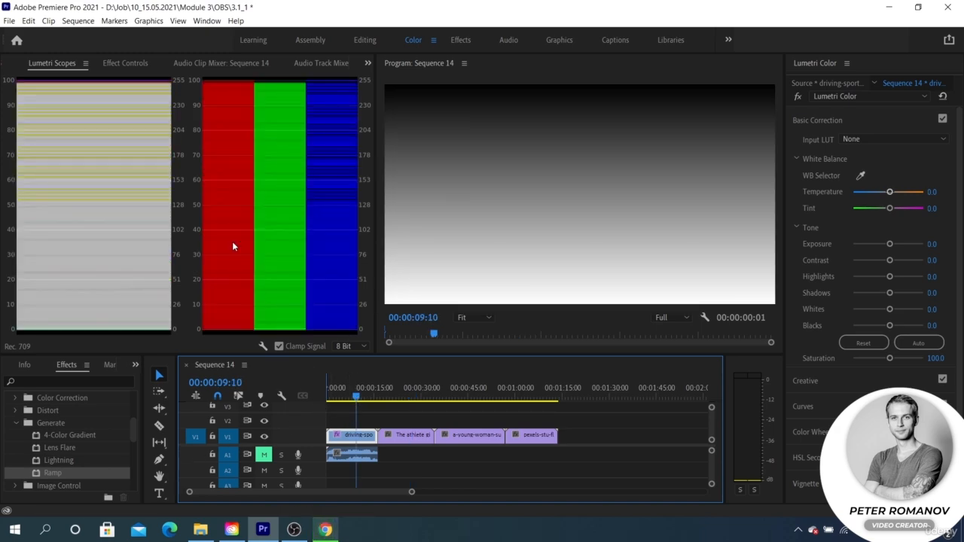
# Step: Remove the Ramp effect from the driving-sports-car clip in its effect settings
pyautogui.click(128, 60)
pyautogui.scroll(-6, 85, 213)
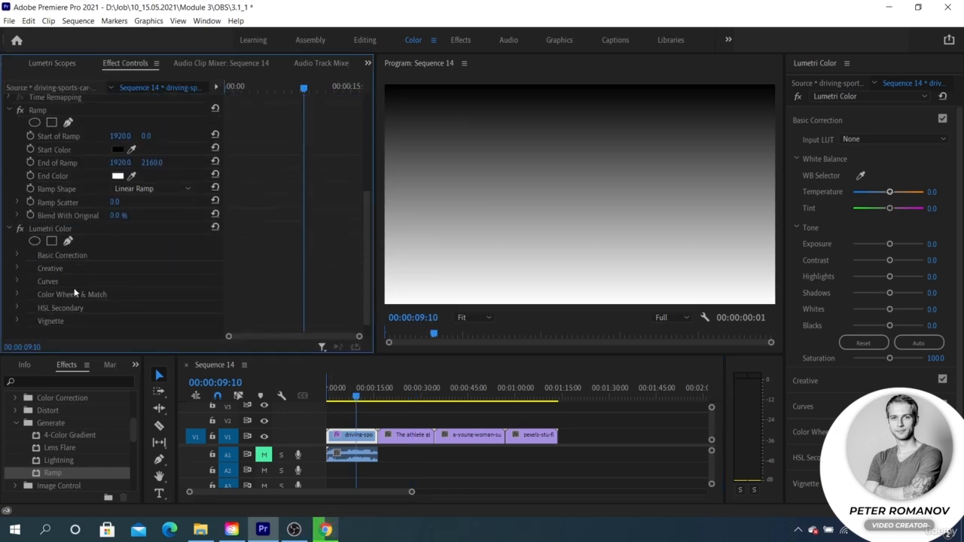
pyautogui.scroll(-1, 74, 293)
pyautogui.scroll(4, 77, 213)
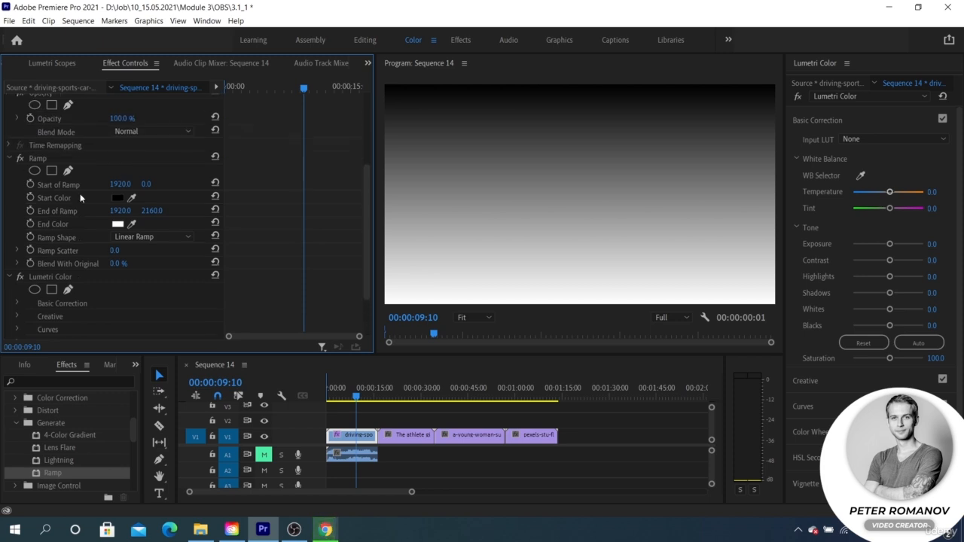
pyautogui.click(88, 159)
pyautogui.press('Delete')
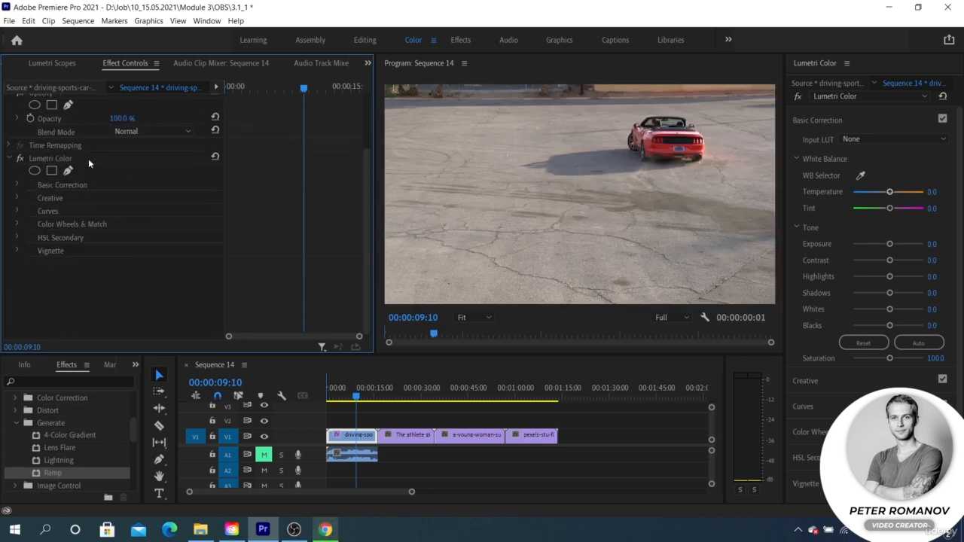
# Step: Compare the waveform and parade scopes on the athlete clip, the pexels clip at 00:01:05:05 and the surfing clip at 00:00:45:15
pyautogui.click(418, 398)
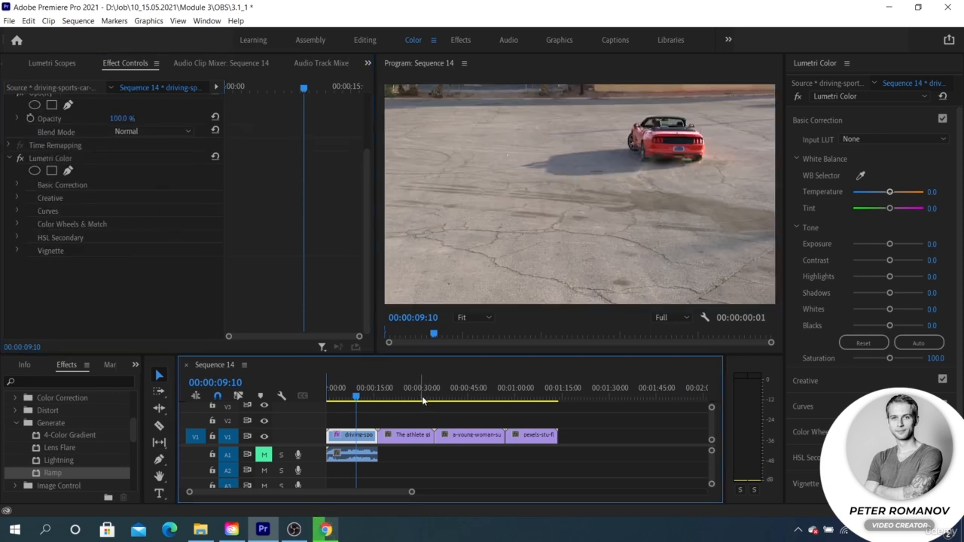
pyautogui.click(405, 390)
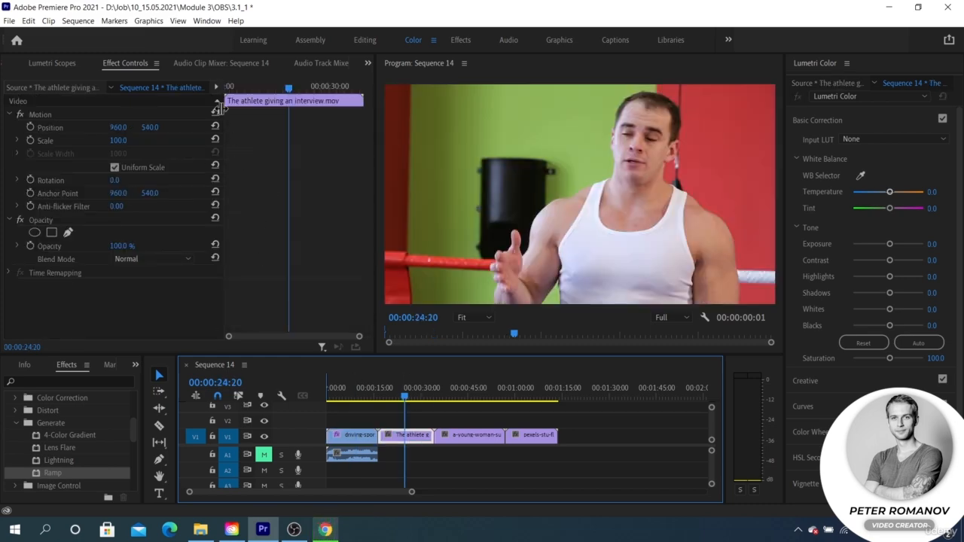
pyautogui.click(55, 63)
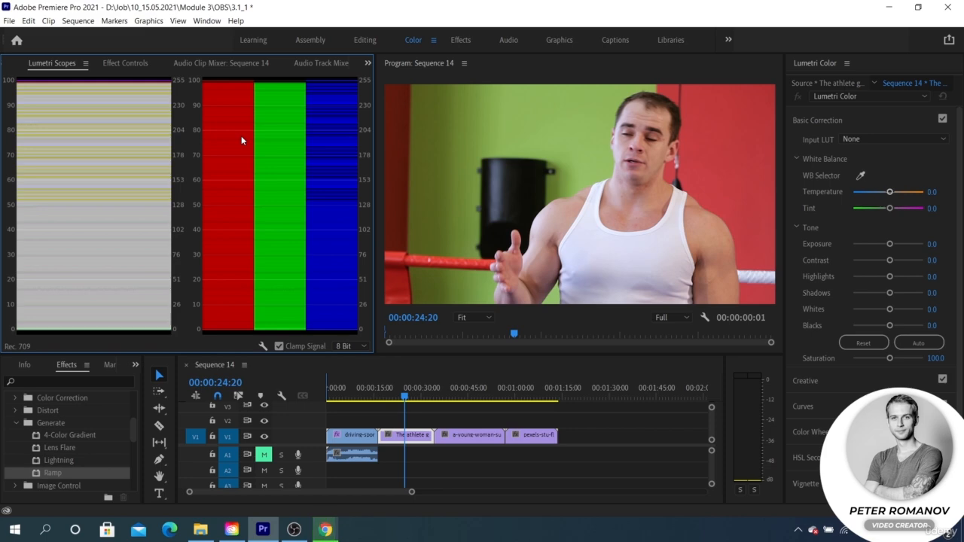
pyautogui.moveTo(405, 396); pyautogui.dragTo(531, 397)
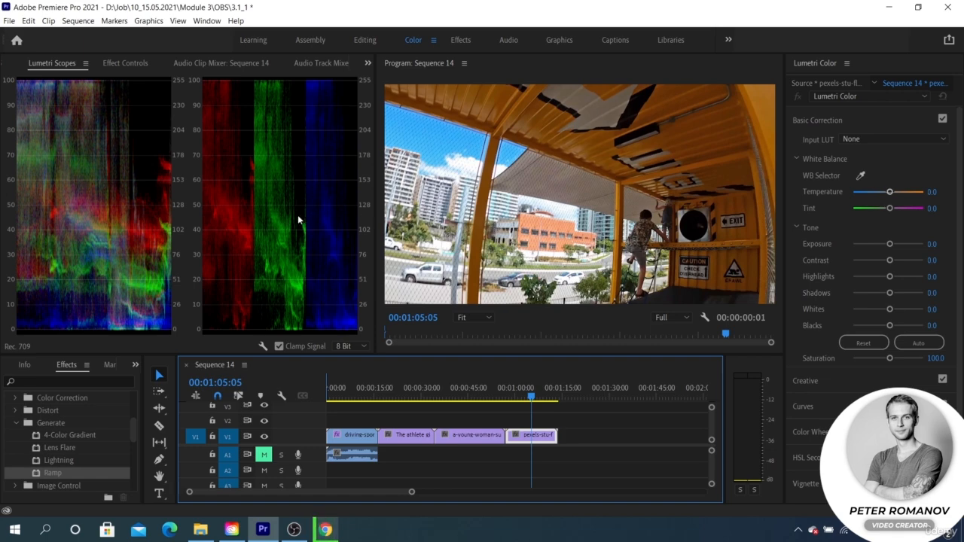
pyautogui.click(470, 394)
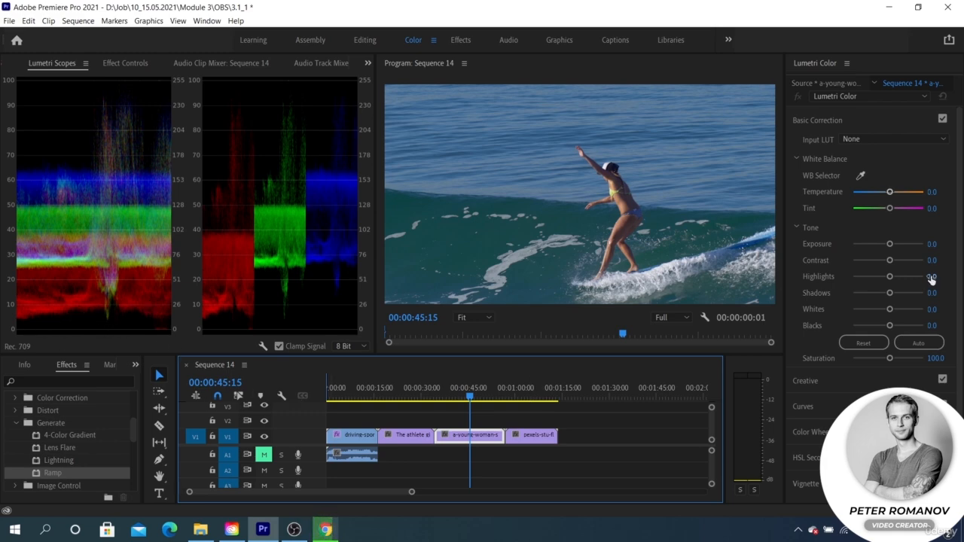
# Step: Try an Exposure change on the surfing clip, reset it, and turn off Clamp Signal for the scopes
pyautogui.moveTo(889, 243); pyautogui.dragTo(891, 244)
pyautogui.doubleClick(890, 244)
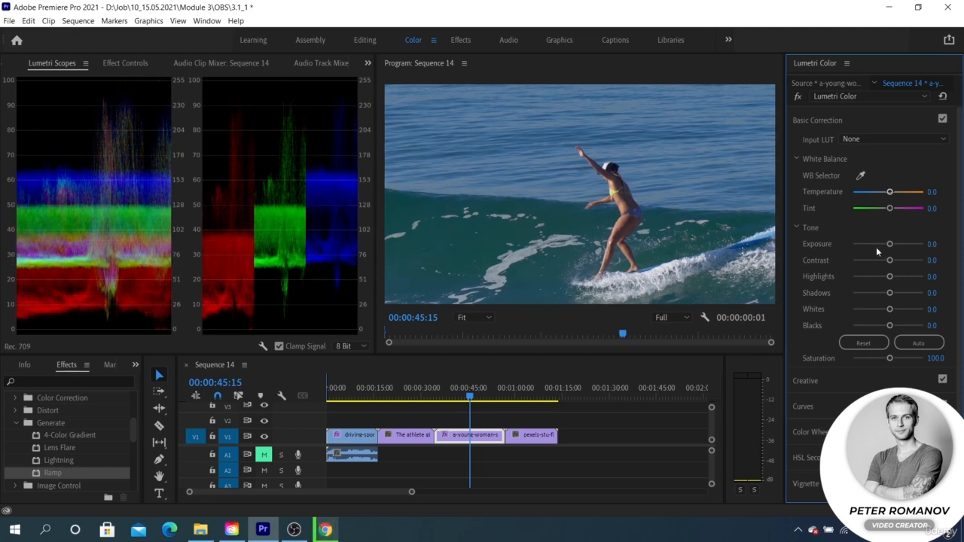
pyautogui.click(334, 333)
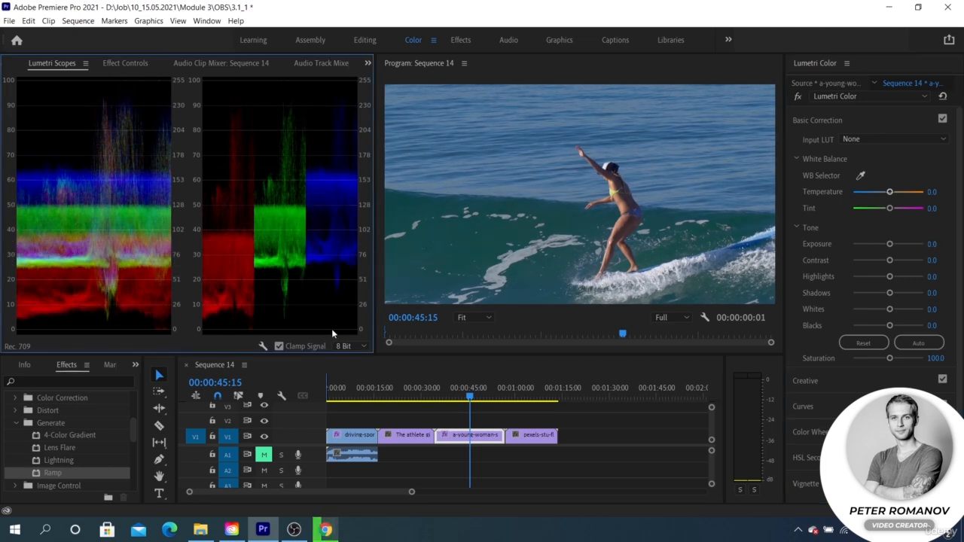
pyautogui.click(278, 345)
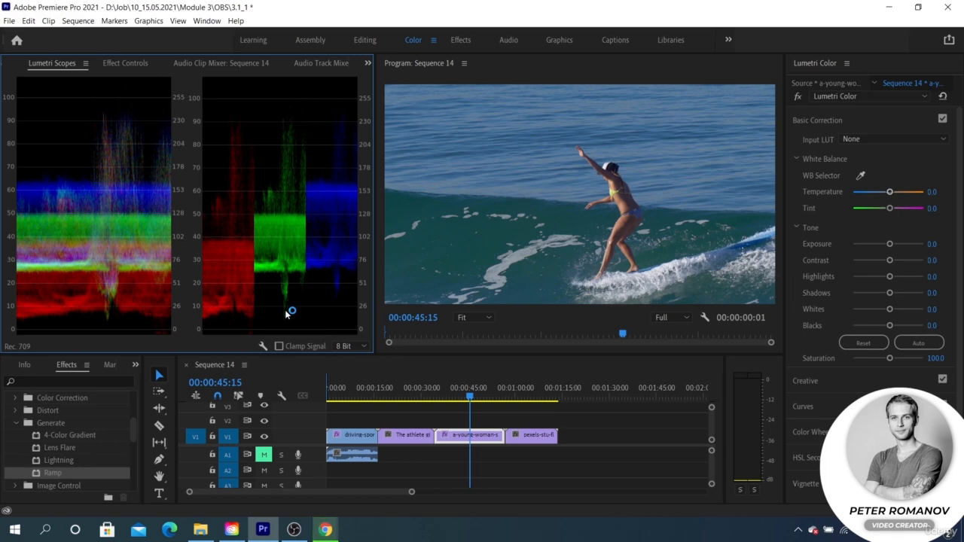
# Step: Examine the unclamped scopes on the pexels clip at 00:01:02:10, the athlete clip at 00:00:22:20 and the surfing clip at 00:00:41:00
pyautogui.click(523, 395)
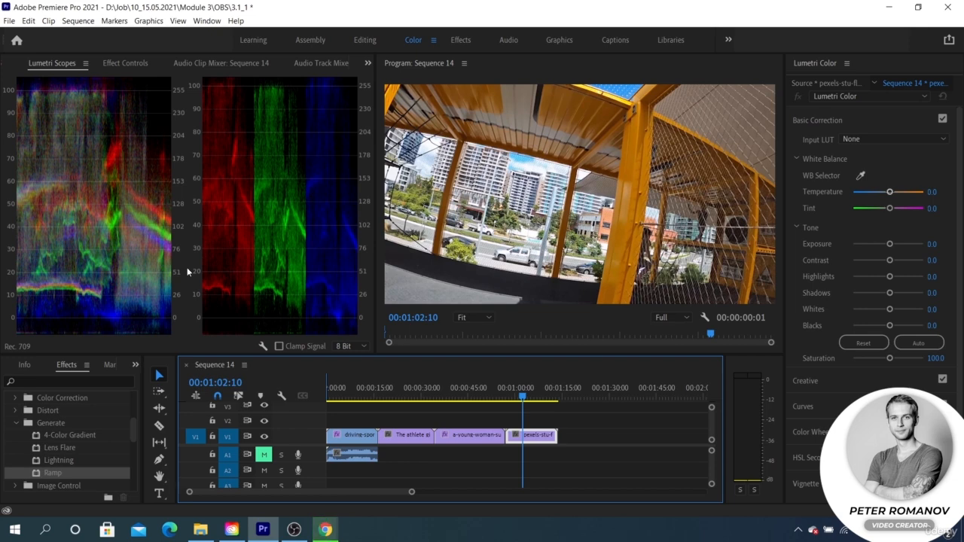
pyautogui.click(471, 380)
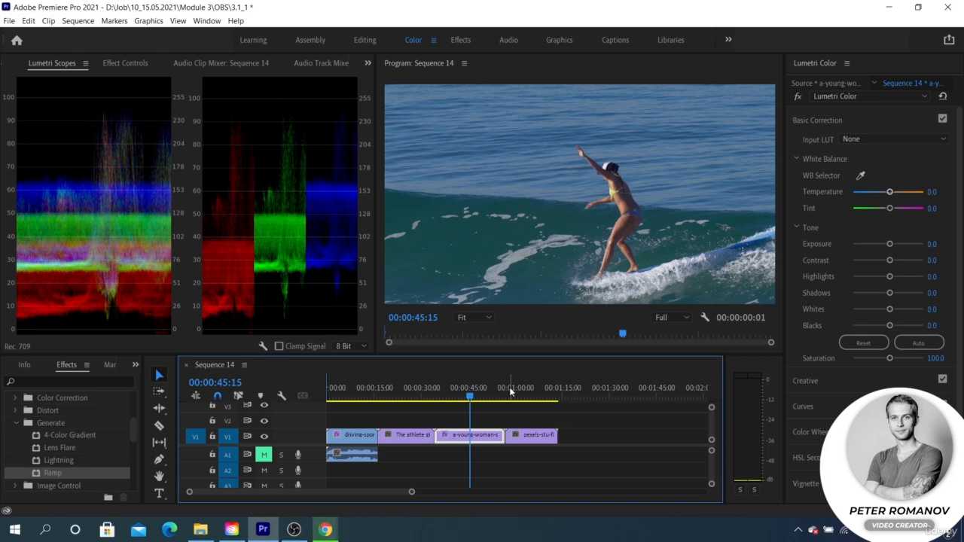
pyautogui.click(400, 398)
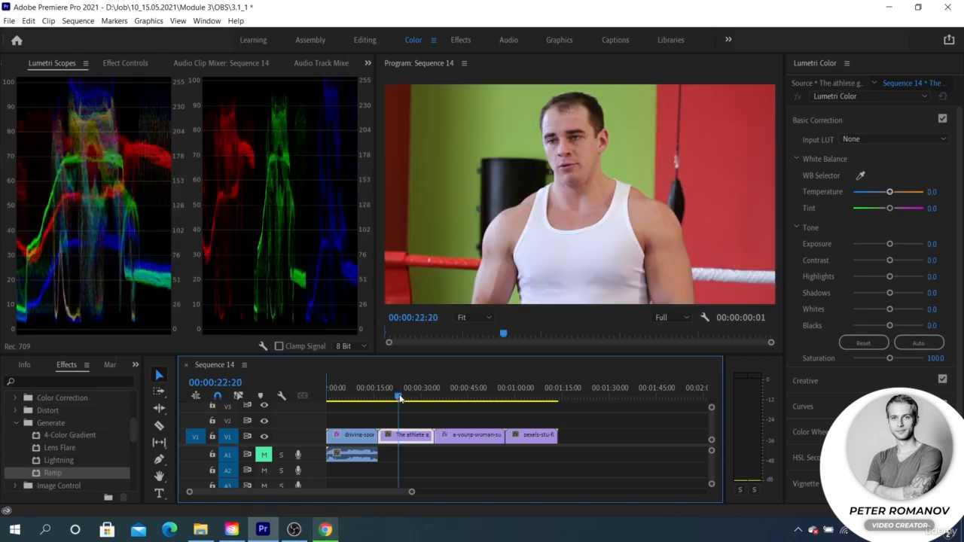
pyautogui.click(456, 391)
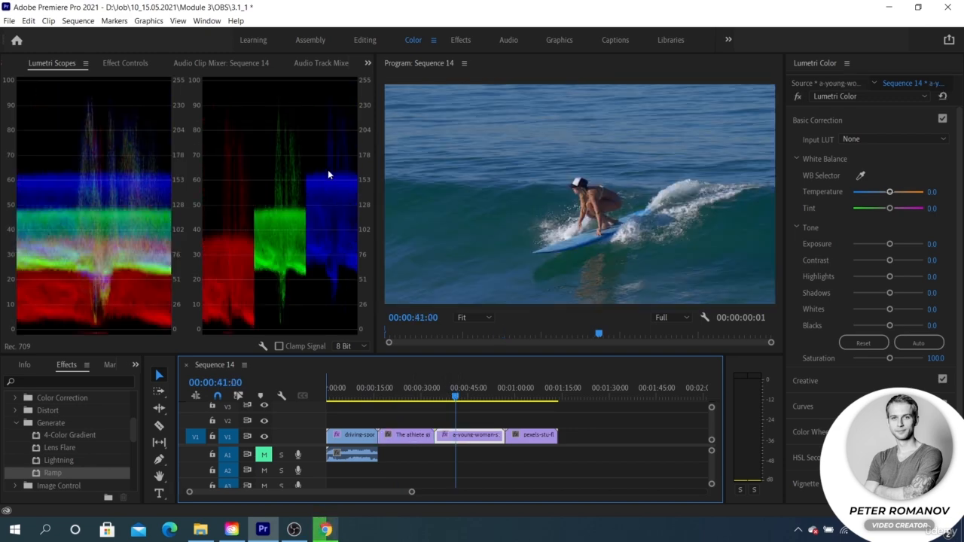
# Step: Examine the waveform and parade on the driving, pexels, done-surfing, green-screen woman and young-woman surfing clips, ending at 00:00:49:15
pyautogui.click(362, 396)
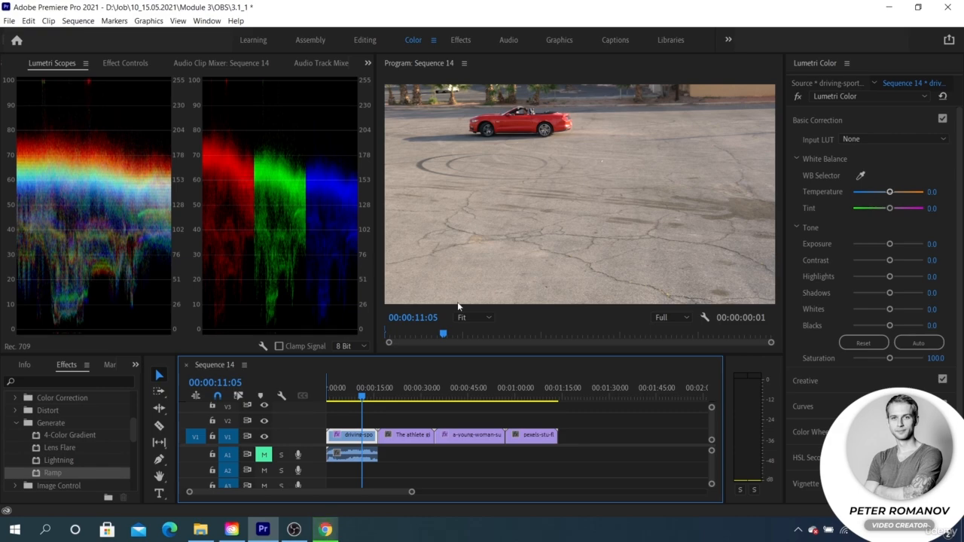
pyautogui.moveTo(409, 399); pyautogui.dragTo(525, 400)
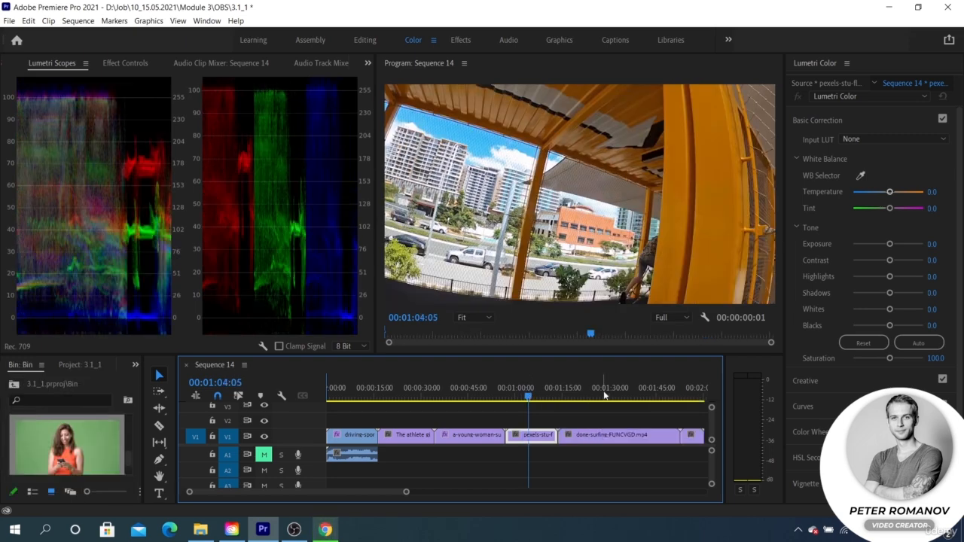
pyautogui.click(604, 390)
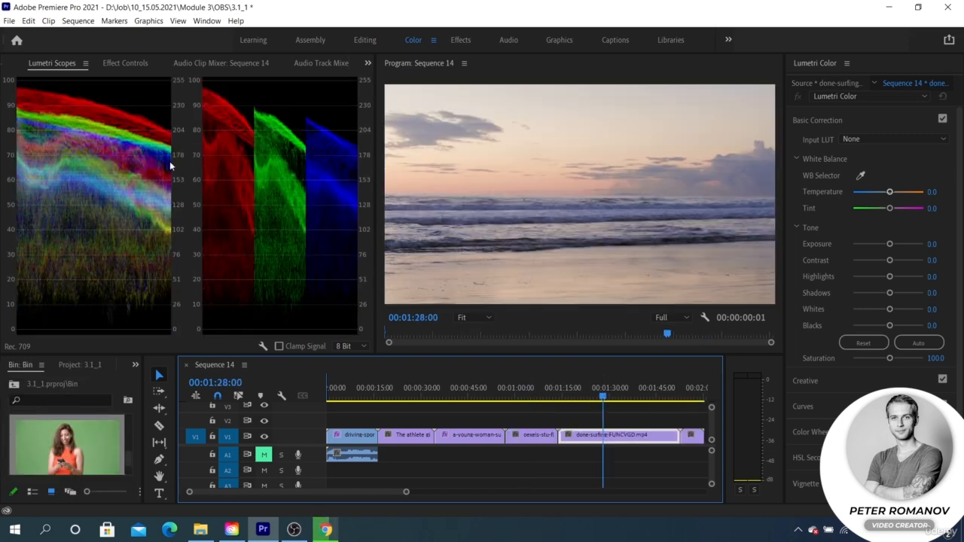
pyautogui.click(691, 390)
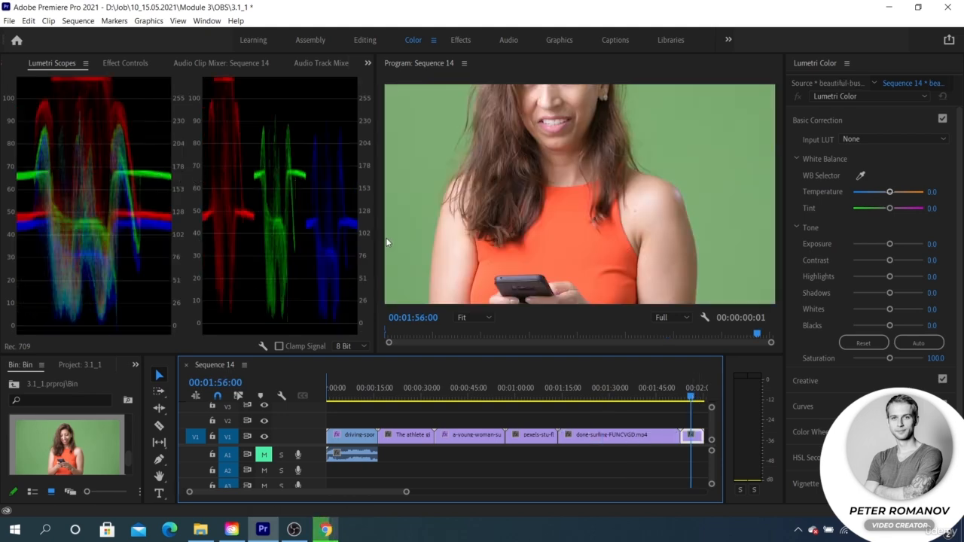
pyautogui.click(613, 390)
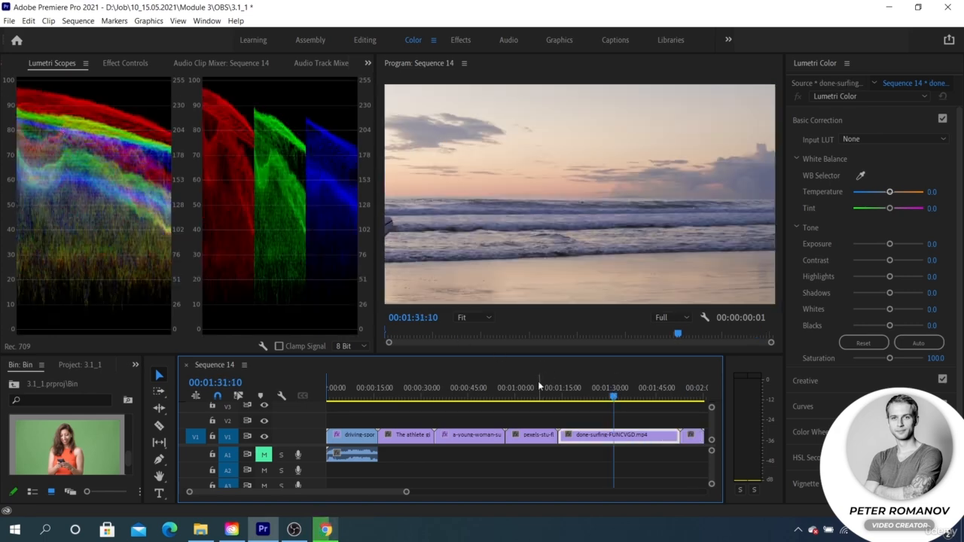
pyautogui.click(592, 393)
pyautogui.moveTo(591, 393); pyautogui.dragTo(591, 392)
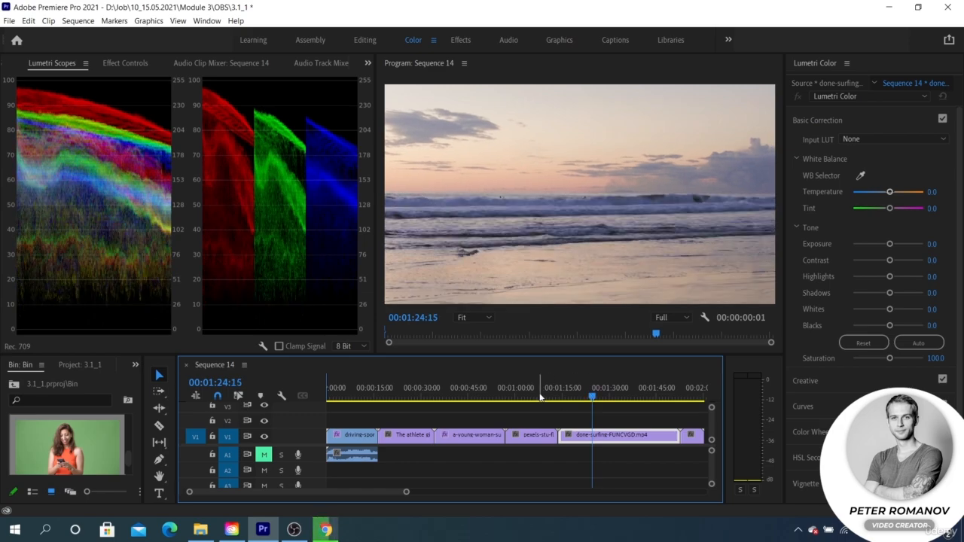
pyautogui.moveTo(538, 393); pyautogui.dragTo(483, 388)
# Step: Add the Histogram to the Lumetri Scopes and compare it on the pexels, done-surfing and young-woman surfing clips
pyautogui.rightClick(277, 212)
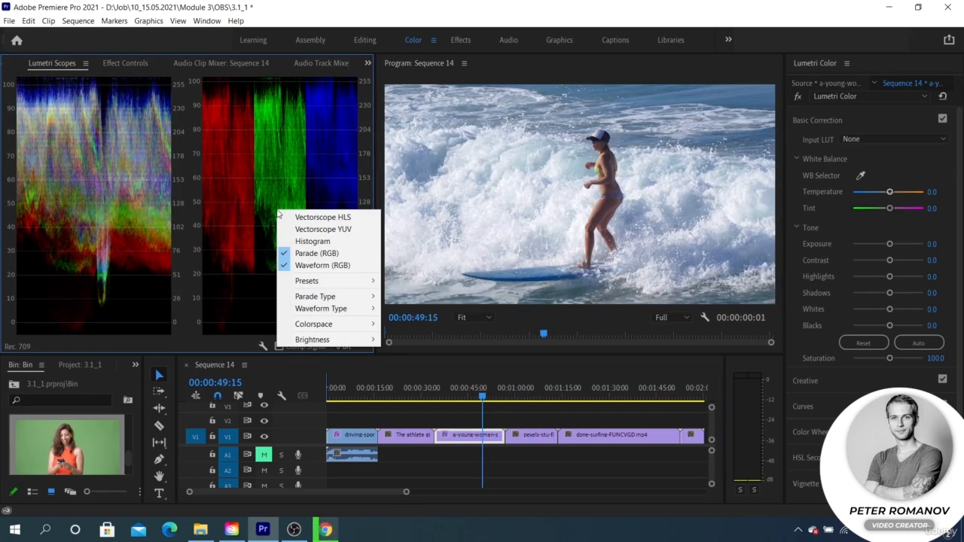
pyautogui.click(311, 241)
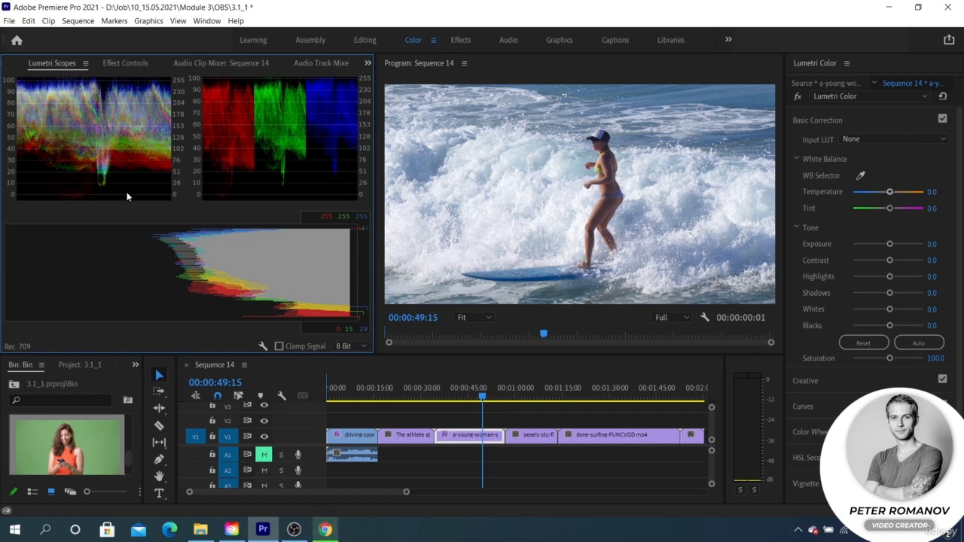
pyautogui.click(525, 398)
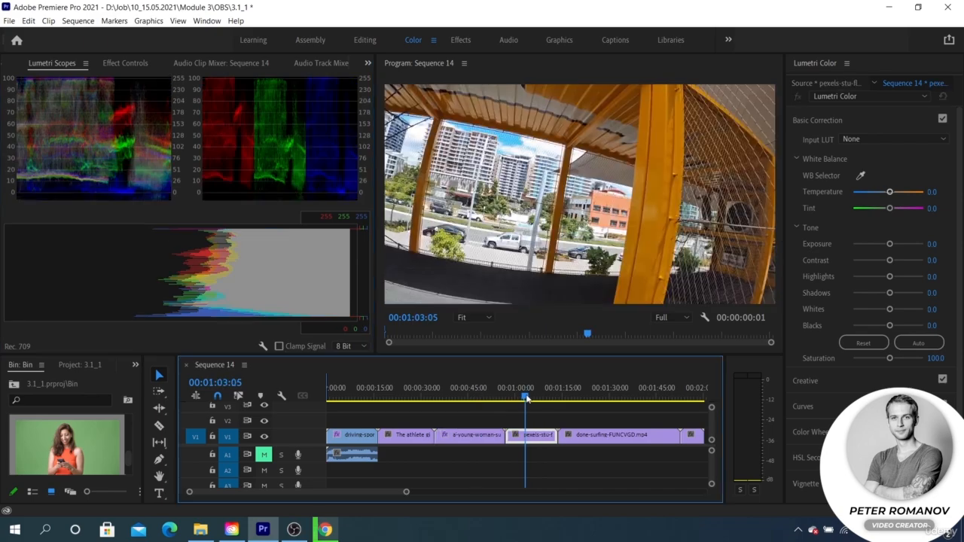
pyautogui.click(600, 394)
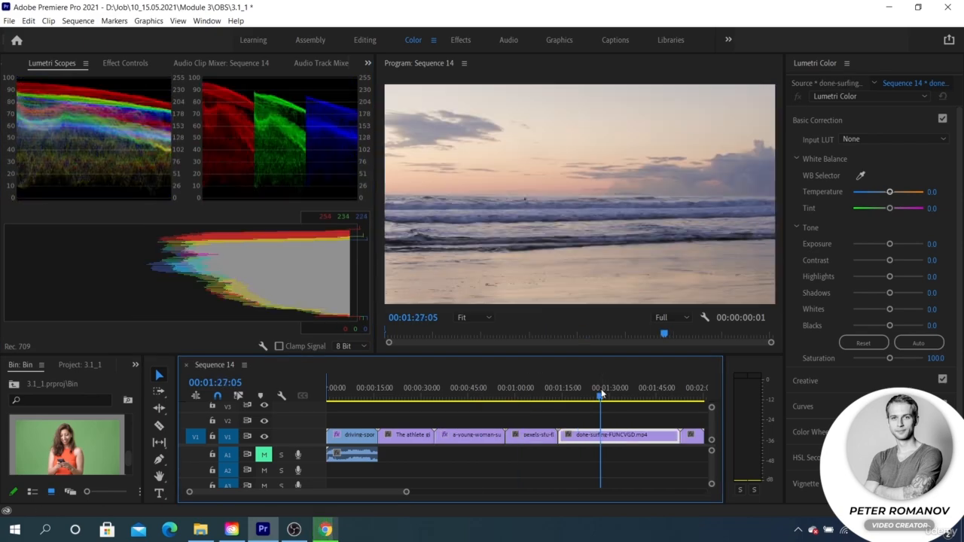
pyautogui.click(536, 393)
pyautogui.click(458, 386)
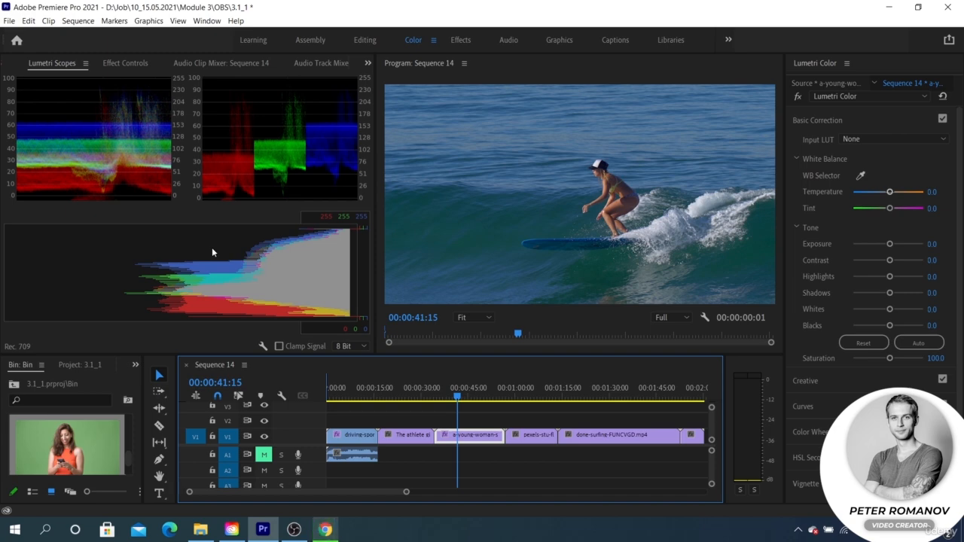
# Step: Display only the Vectorscope YUV in the Lumetri Scopes, hiding the histogram, parade and waveform
pyautogui.rightClick(181, 249)
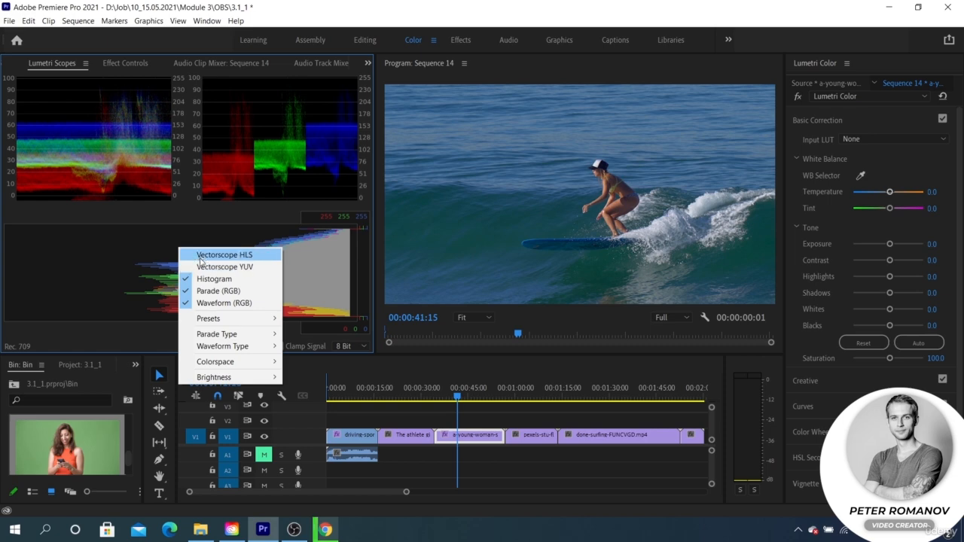
pyautogui.click(200, 257)
pyautogui.rightClick(204, 259)
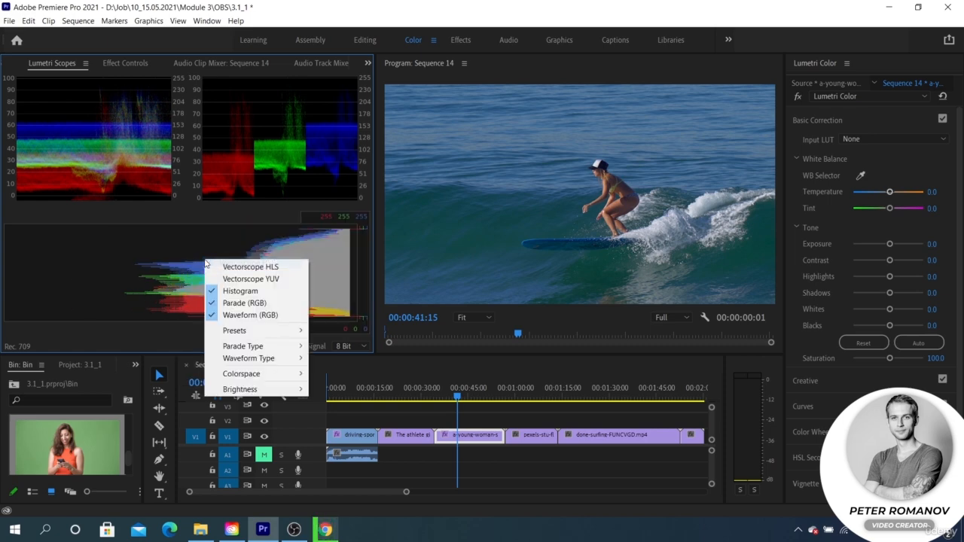
pyautogui.click(210, 278)
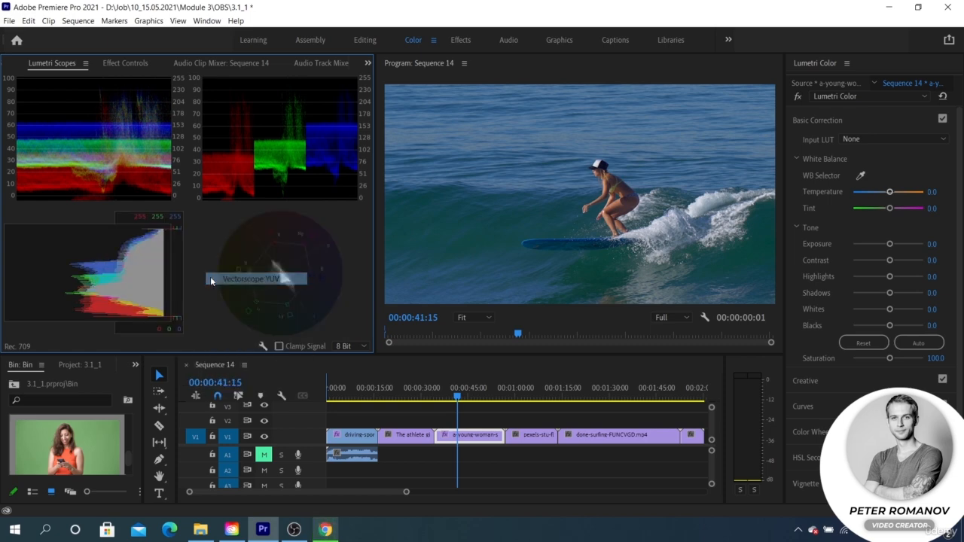
pyautogui.rightClick(284, 290)
pyautogui.click(300, 321)
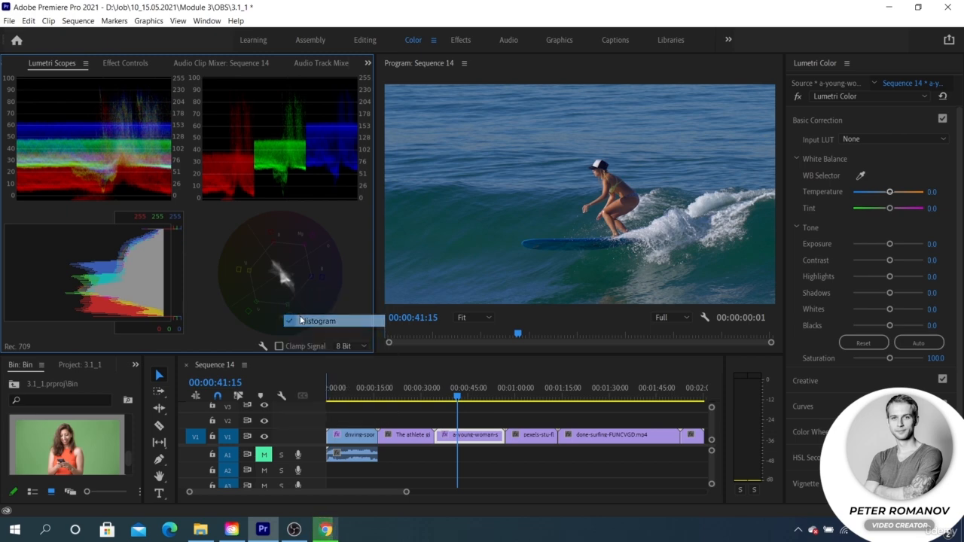
pyautogui.rightClick(301, 321)
pyautogui.click(321, 368)
pyautogui.rightClick(301, 318)
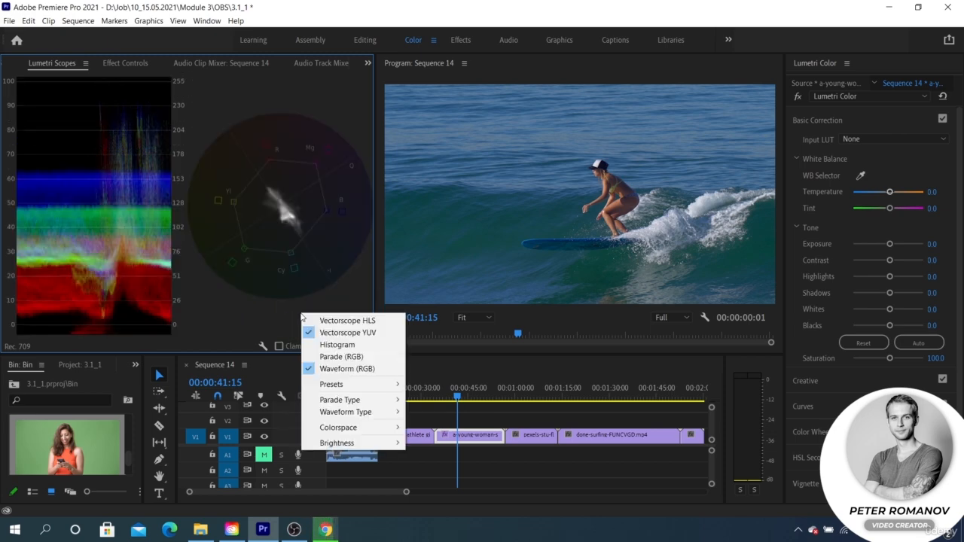
pyautogui.click(322, 368)
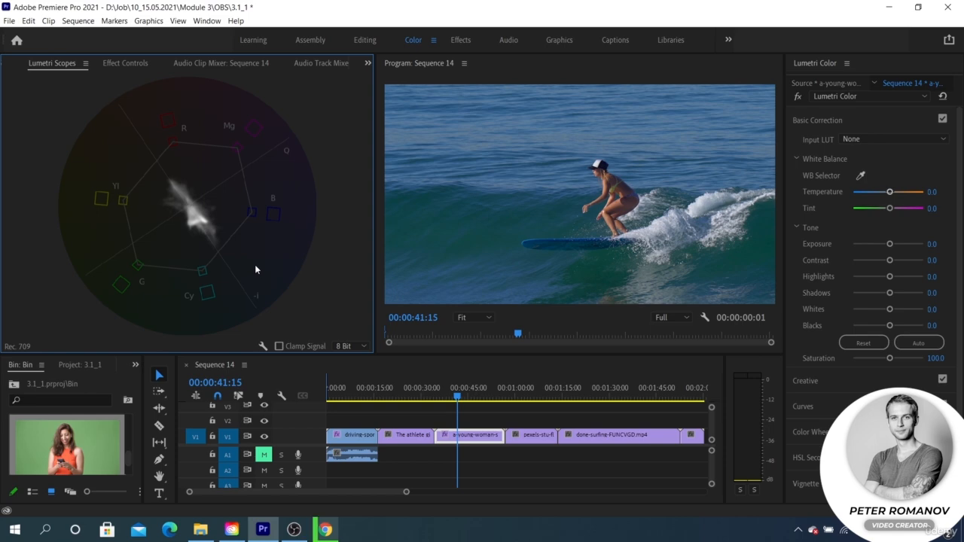
# Step: Examine the vectorscope on the young-woman surfing, athlete, driving-sports-car, done-surfing and green-screen woman clips
pyautogui.click(466, 393)
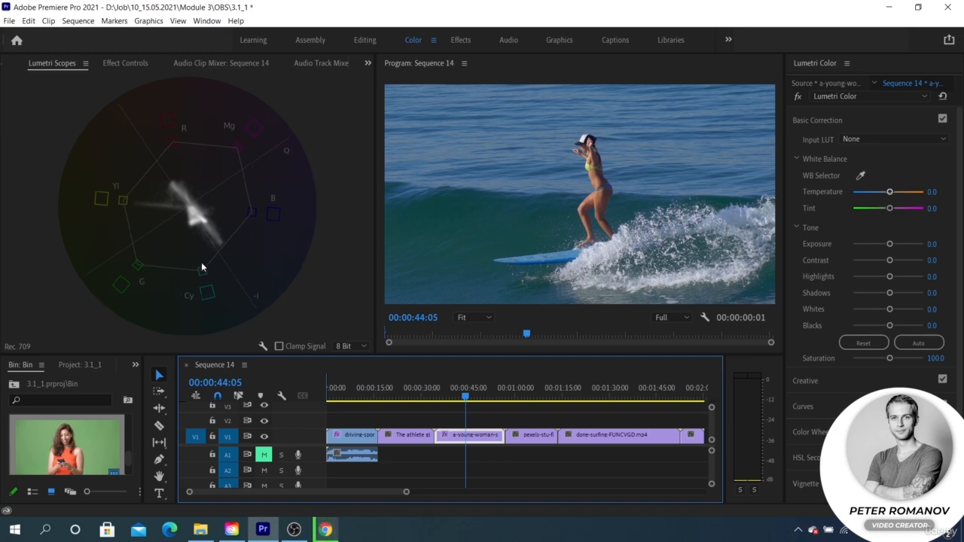
pyautogui.click(415, 393)
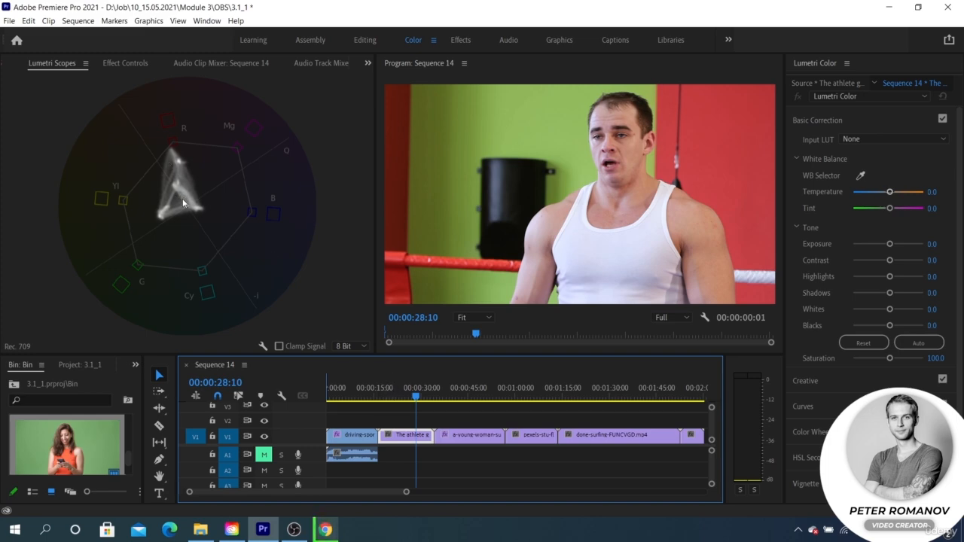
pyautogui.click(354, 396)
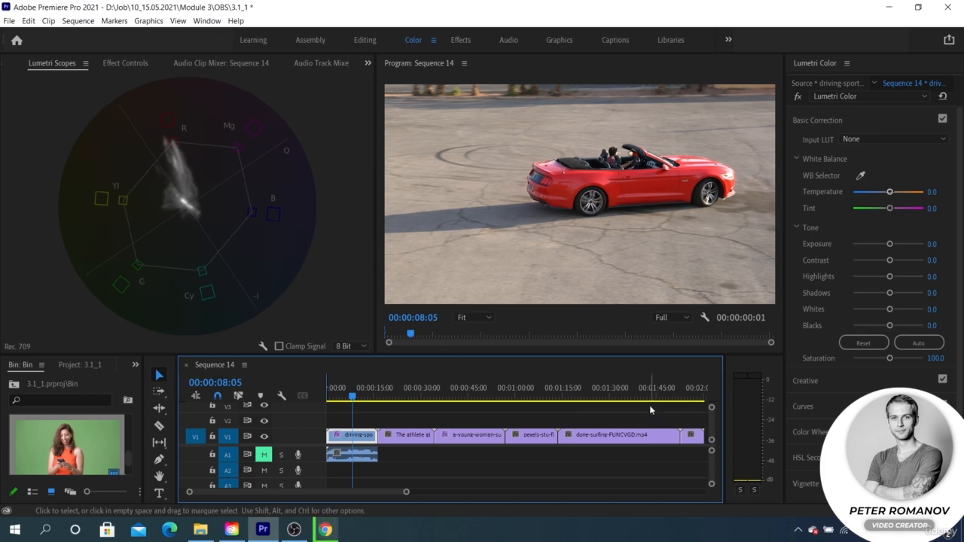
pyautogui.click(617, 392)
pyautogui.scroll(-2, 617, 395)
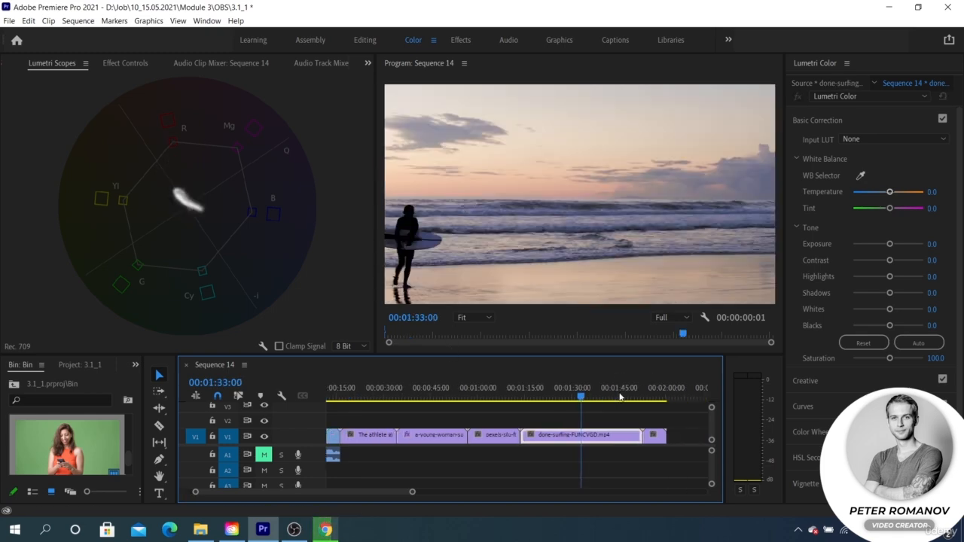
pyautogui.click(652, 392)
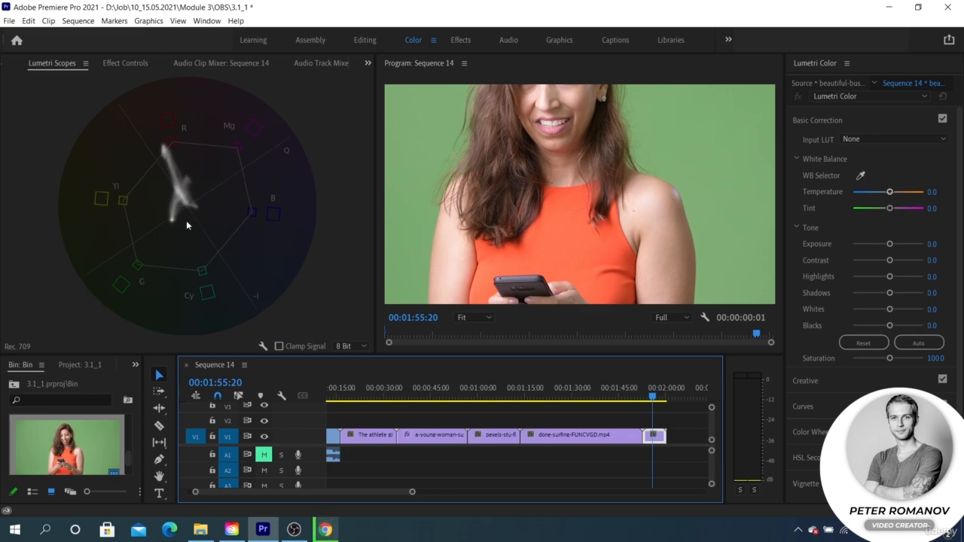
# Step: Apply Set to Frame Size to the green-screen woman clip at 00:01:57:00
pyautogui.click(656, 394)
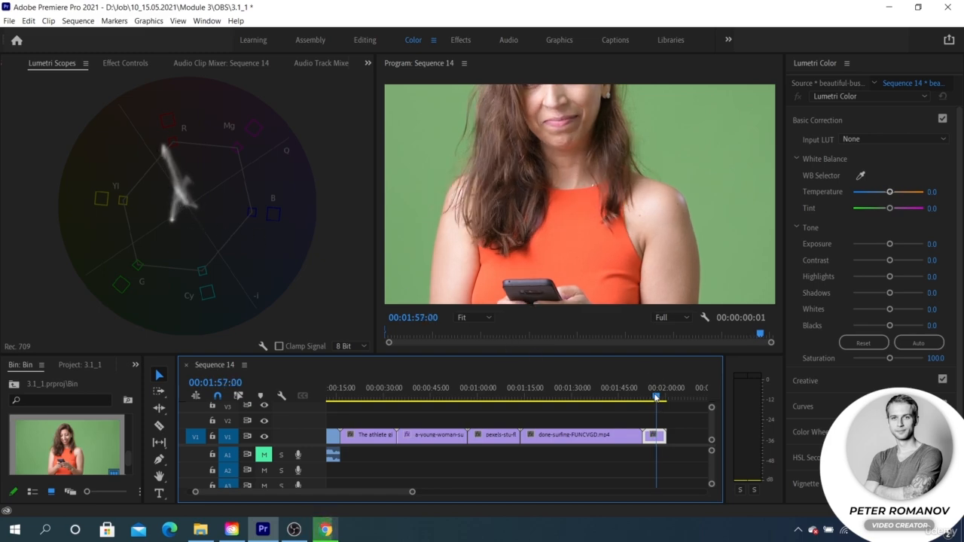
pyautogui.rightClick(658, 436)
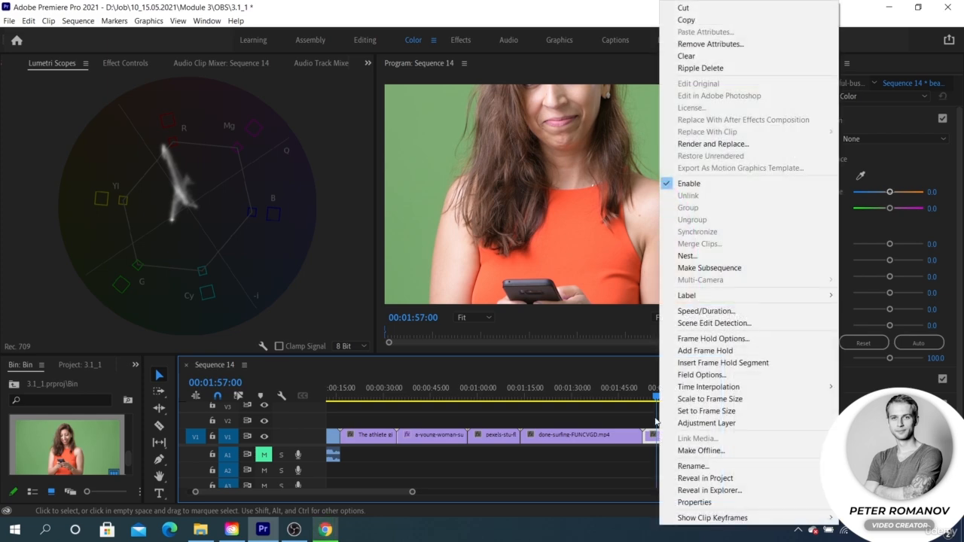
pyautogui.click(694, 410)
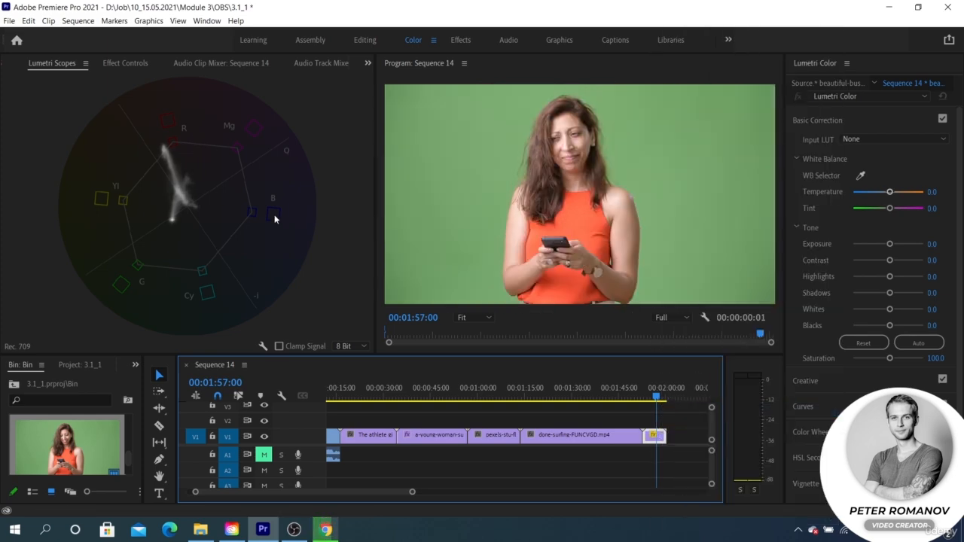
# Step: Try the pexels clip's Saturation at 0 and 173.5 at 00:01:09:20, and return it to 100
pyautogui.click(583, 391)
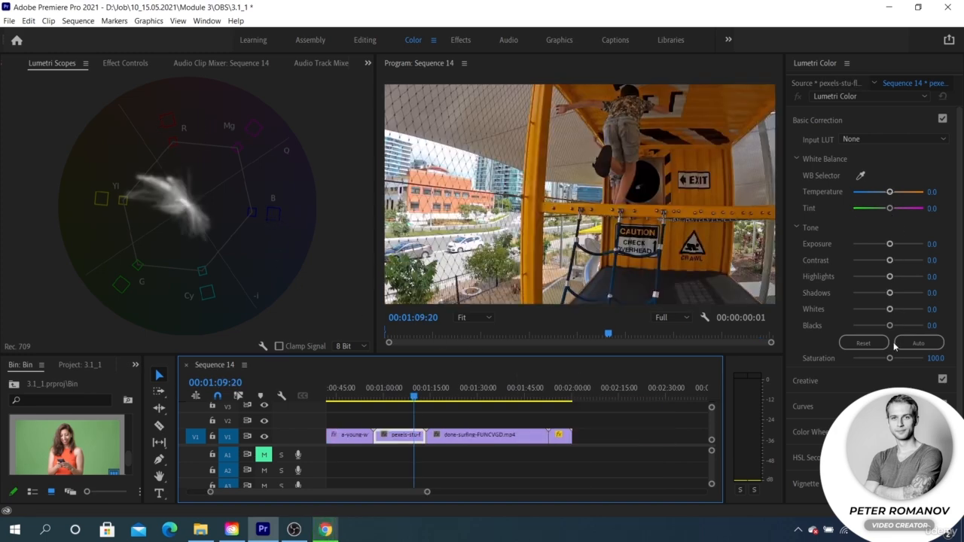
pyautogui.moveTo(891, 359)
pyautogui.mouseDown()
pyautogui.moveTo(907, 358)
pyautogui.moveTo(843, 347)
pyautogui.mouseUp()
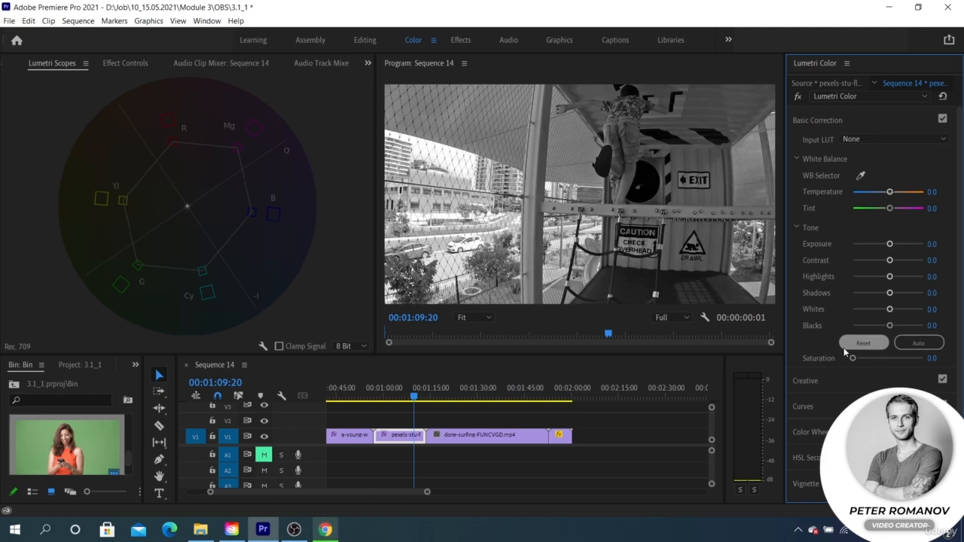
pyautogui.moveTo(854, 358)
pyautogui.mouseDown()
pyautogui.moveTo(923, 358)
pyautogui.moveTo(879, 357)
pyautogui.moveTo(914, 355)
pyautogui.mouseUp()
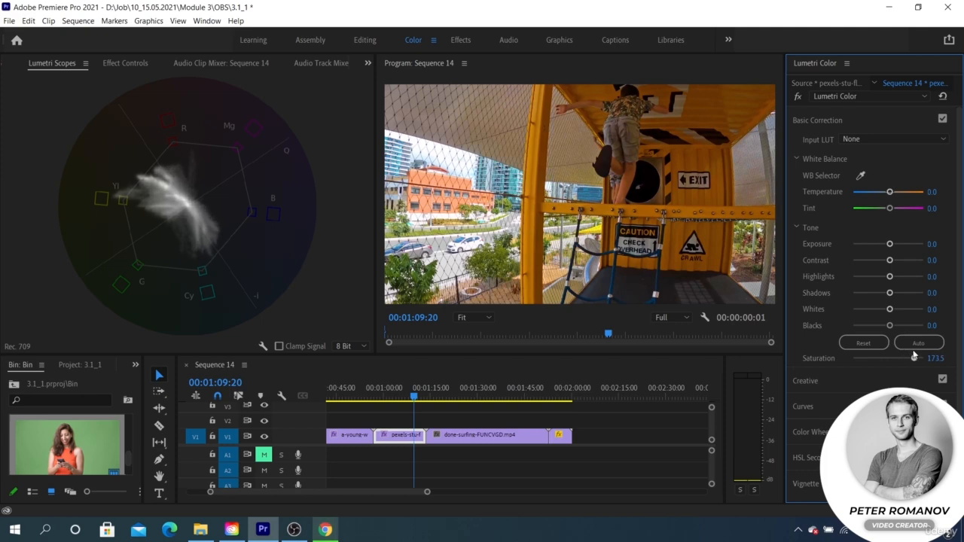
pyautogui.click(936, 358)
pyautogui.write('100')
pyautogui.press('Return')
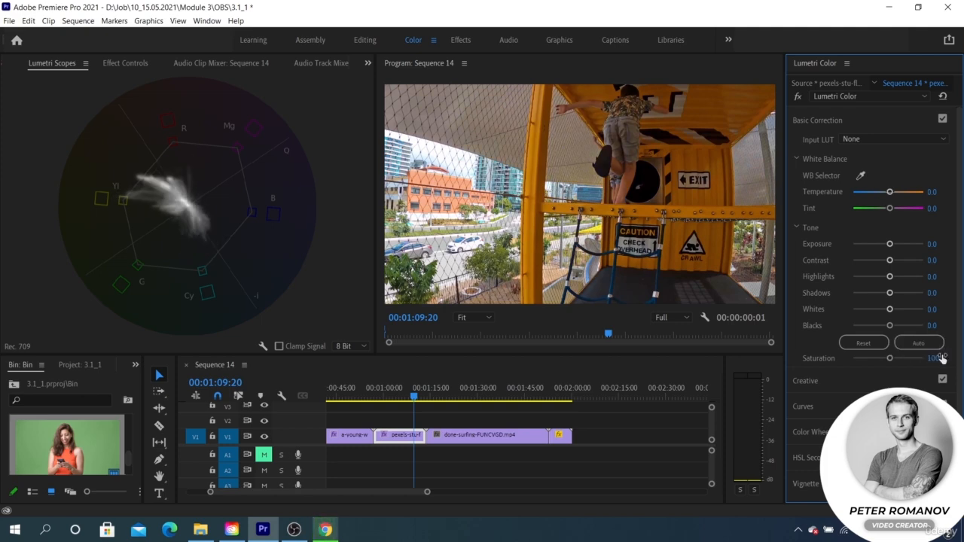
# Step: Set the pexels clip's Saturation to 200
pyautogui.click(940, 357)
pyautogui.write('200')
pyautogui.press('Return')
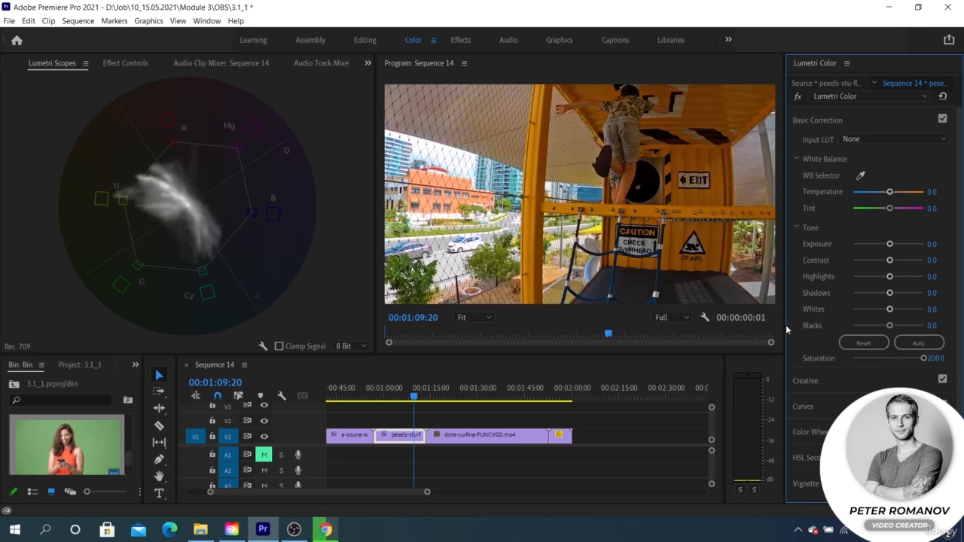